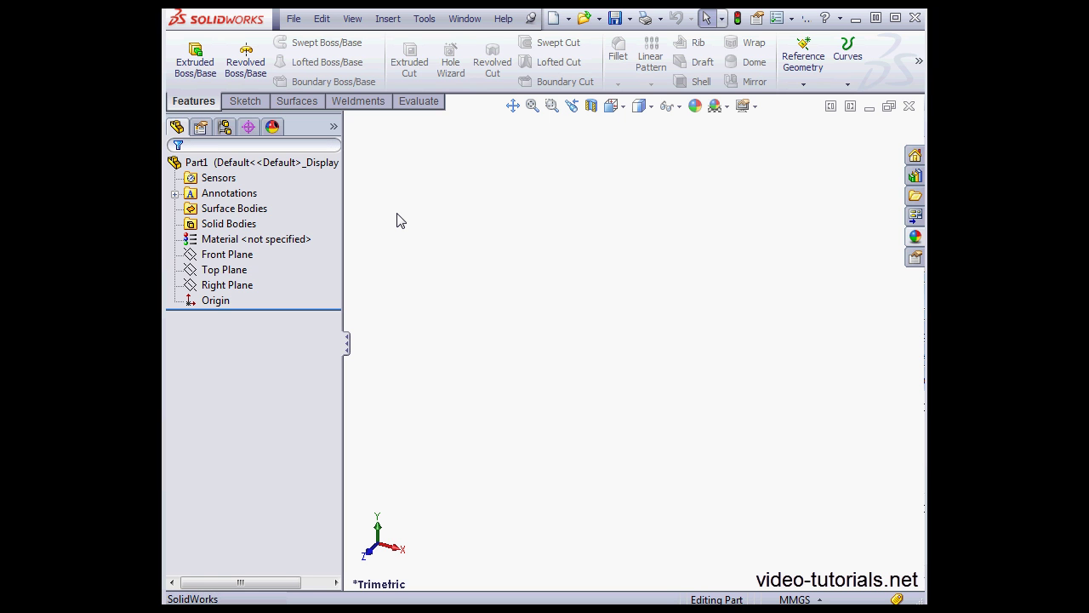
# - Start a new sketch on the Top Plane and bring up the ellipse and conic curve types
pyautogui.rightClick(224, 269)
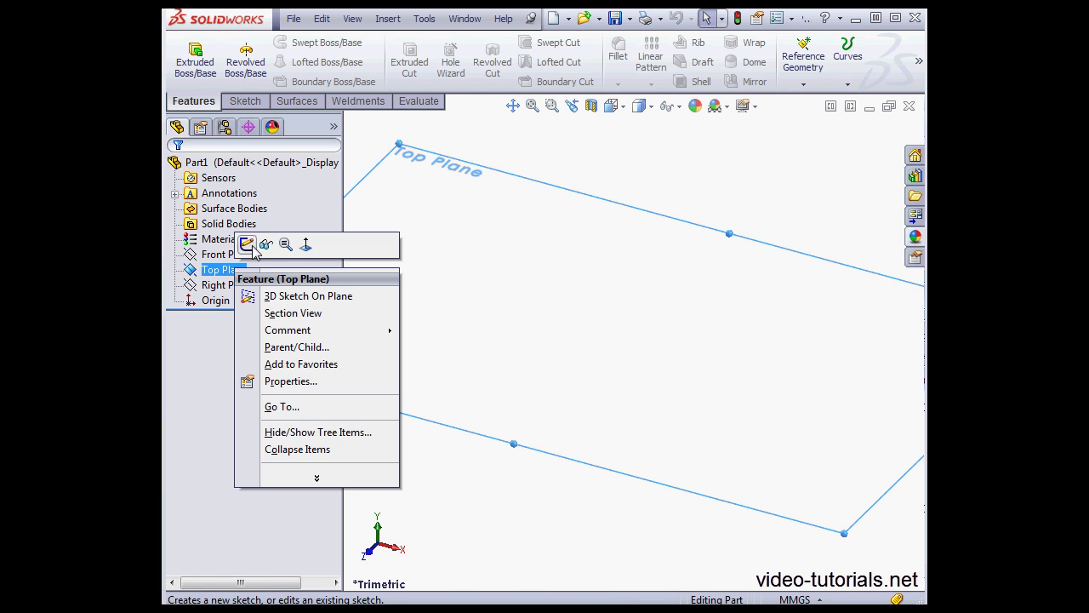
pyautogui.click(250, 244)
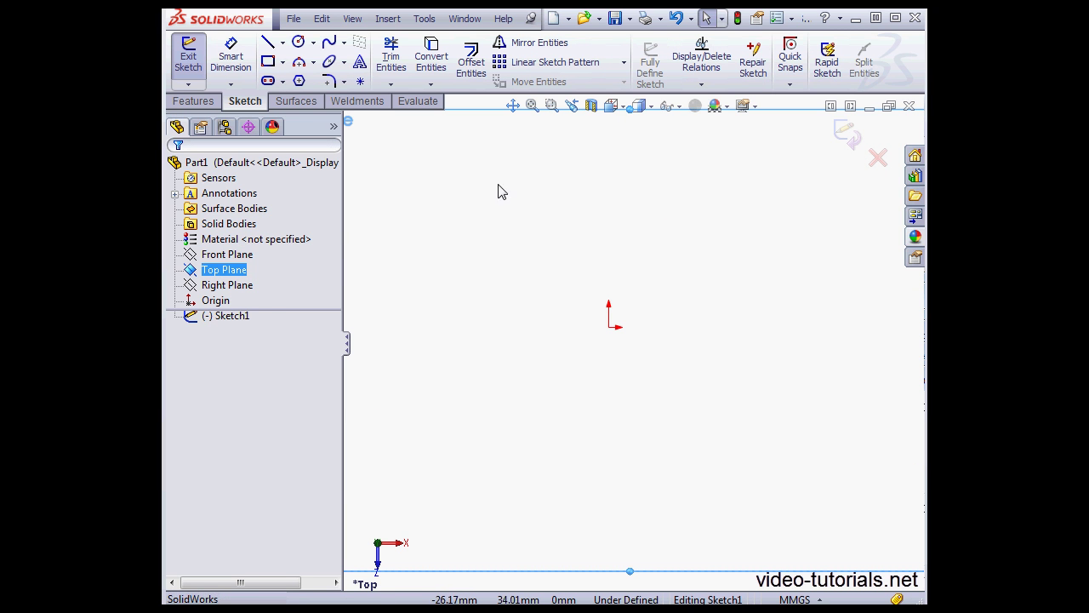
pyautogui.click(344, 63)
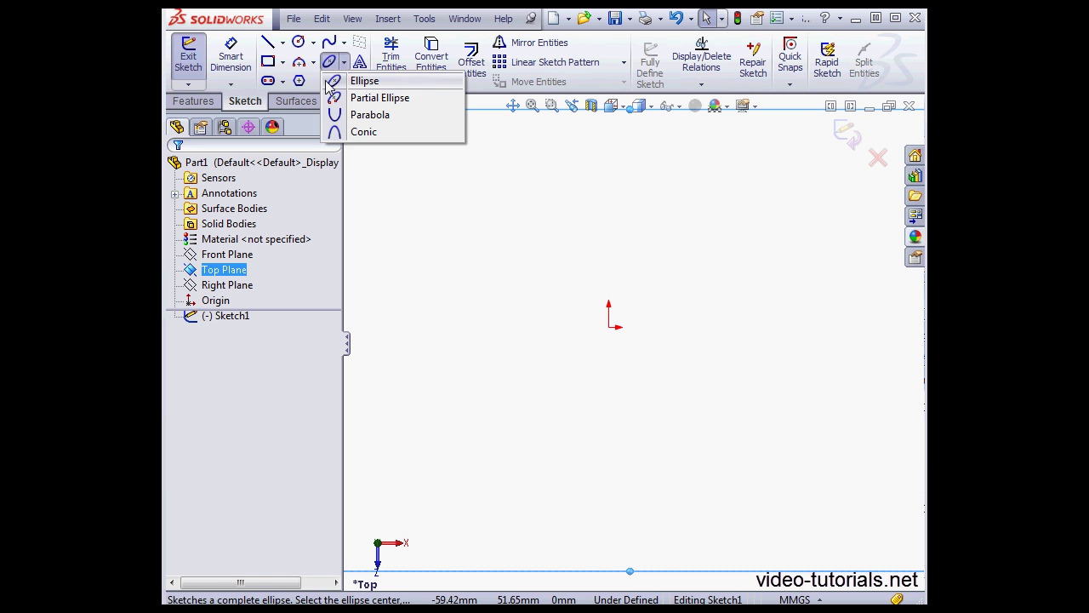
# - Sketch a parabola with its focus, apex, top start point and lower-left end point
pyautogui.click(377, 122)
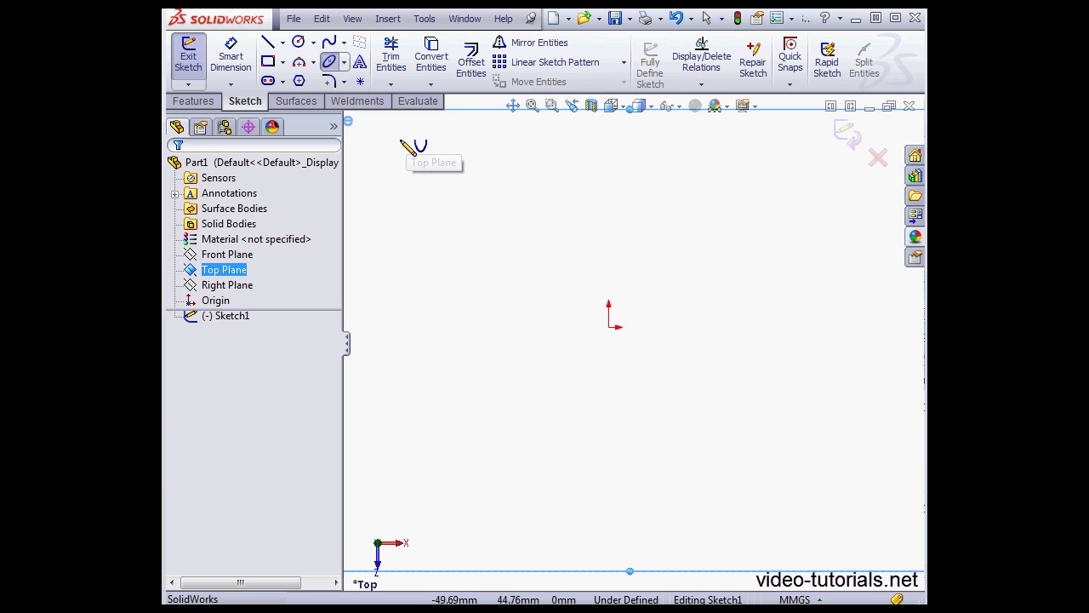
pyautogui.click(408, 180)
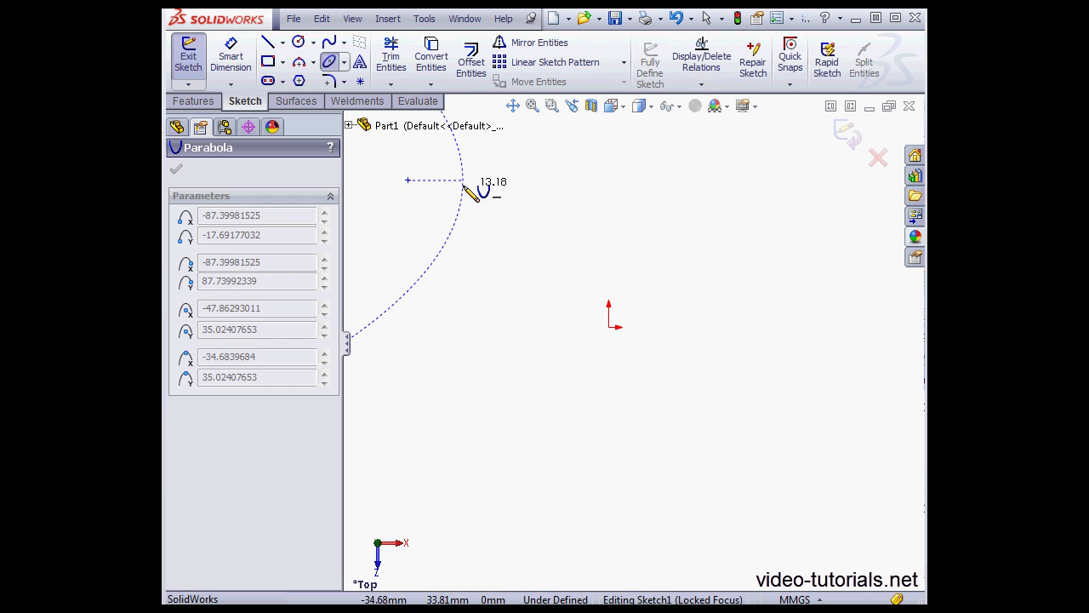
pyautogui.click(463, 185)
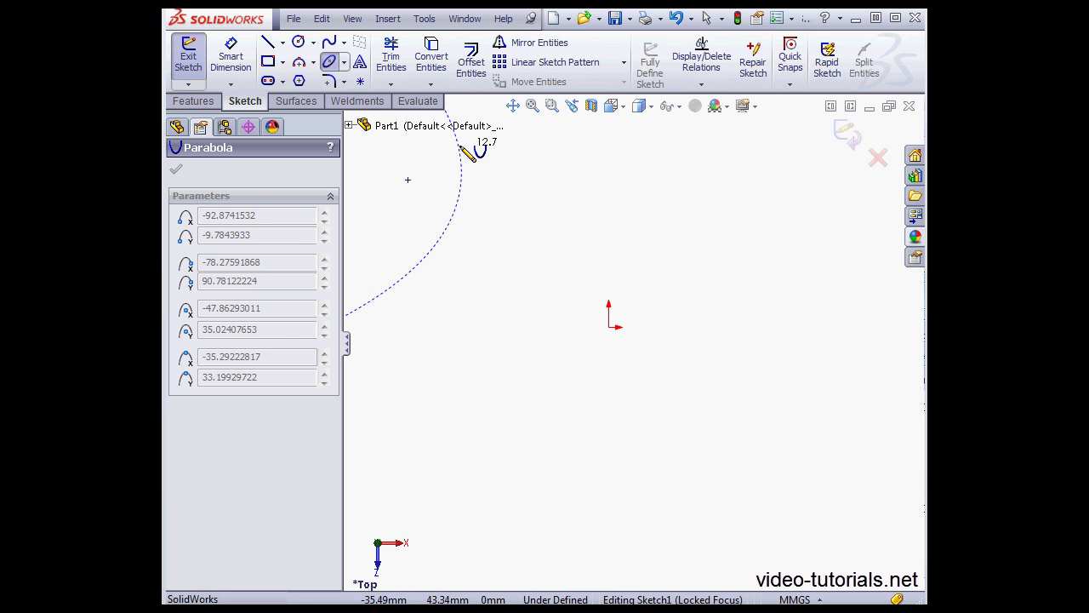
pyautogui.click(461, 147)
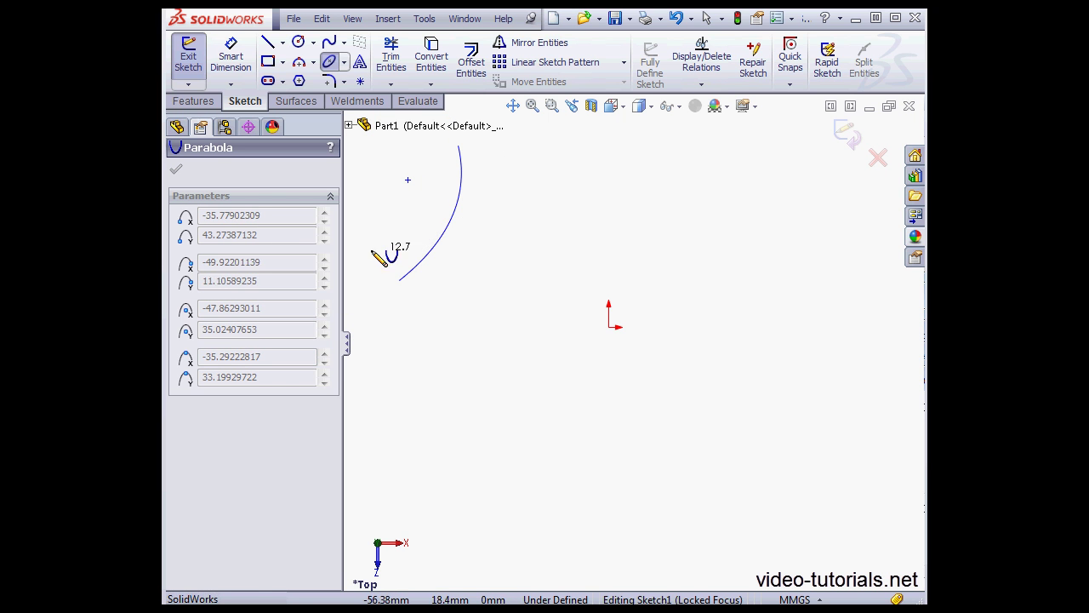
pyautogui.click(374, 298)
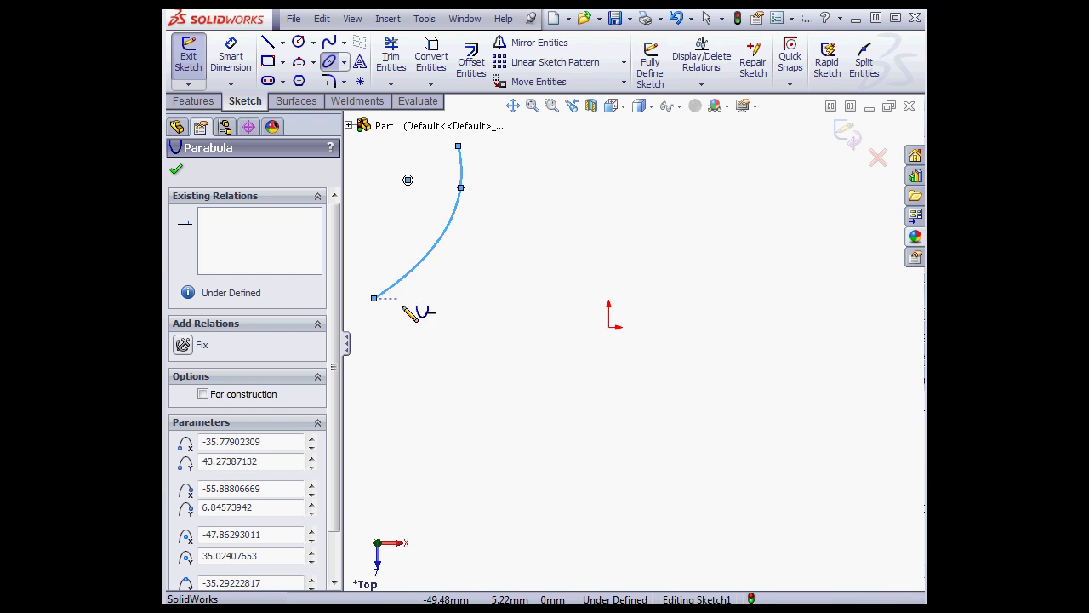
# - Draw a horizontal line right of the parabola and a slanted line below it
pyautogui.click(274, 43)
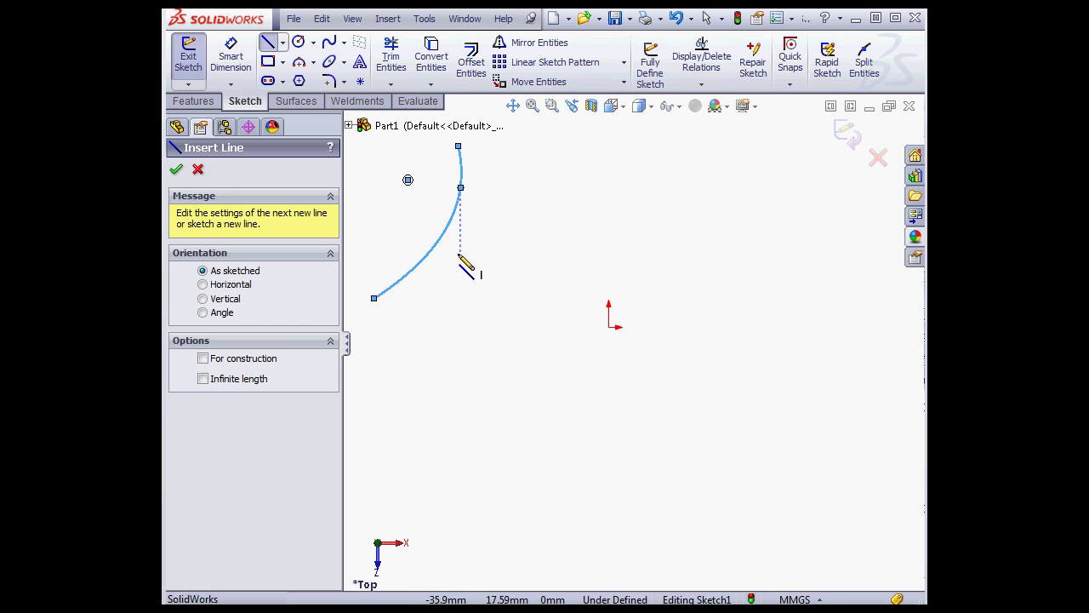
pyautogui.moveTo(461, 267); pyautogui.dragTo(595, 268)
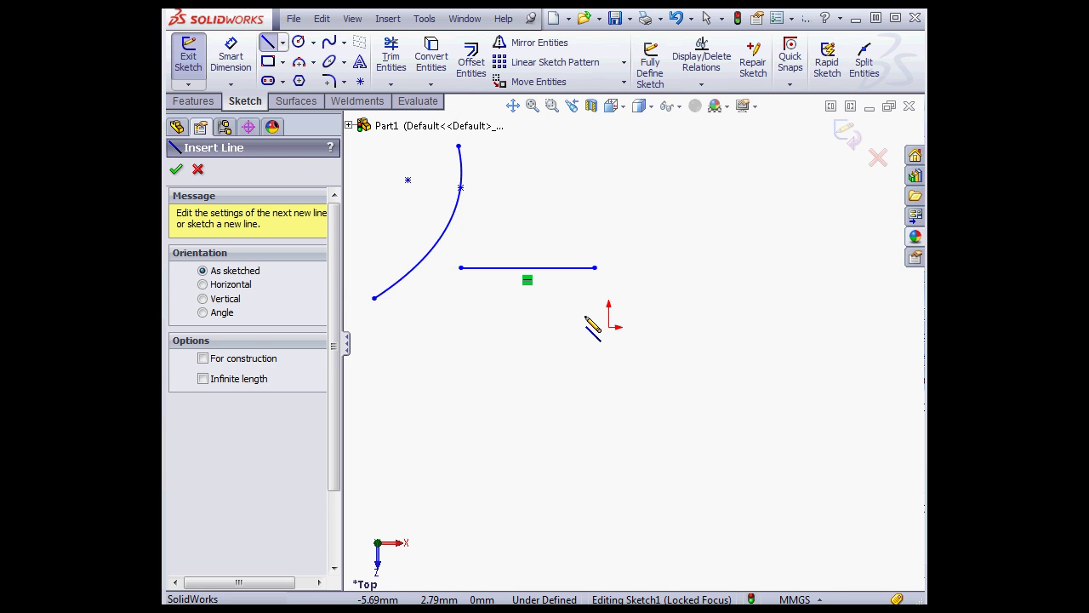
pyautogui.moveTo(593, 307)
pyautogui.mouseDown()
pyautogui.moveTo(544, 344)
pyautogui.moveTo(460, 360)
pyautogui.mouseUp()
pyautogui.rightClick(516, 371)
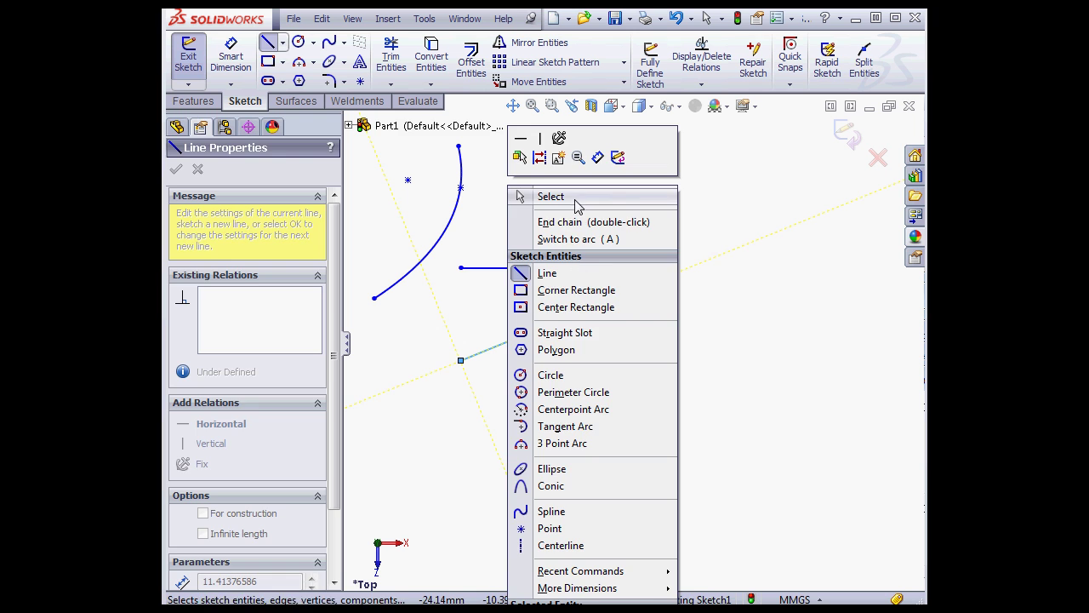
pyautogui.click(575, 197)
# - Apply a Fix relation to both the horizontal and the slanted line
pyautogui.click(551, 268)
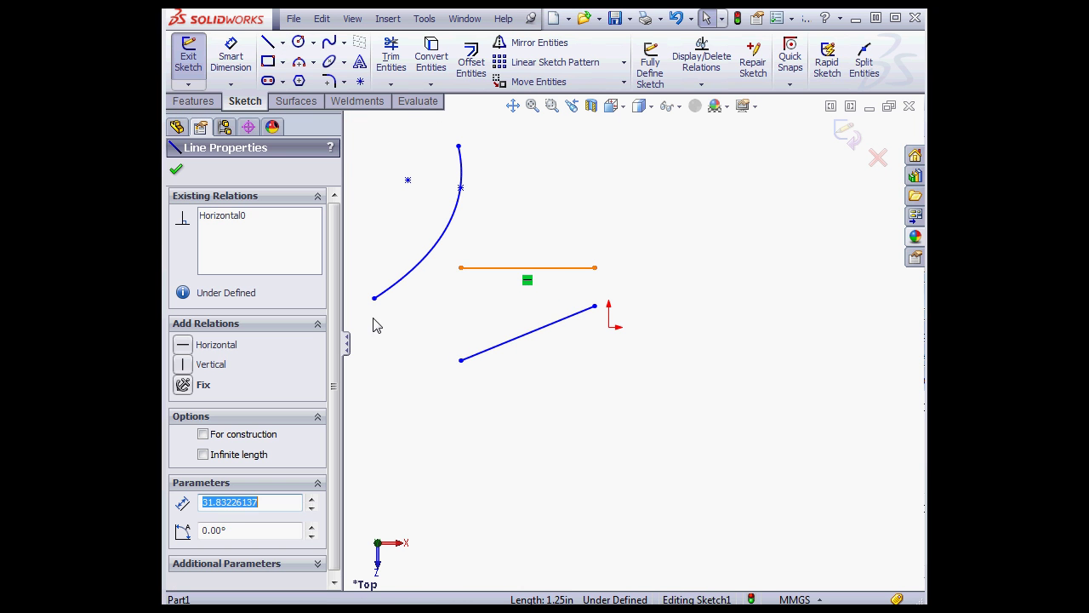
pyautogui.click(184, 385)
pyautogui.click(482, 356)
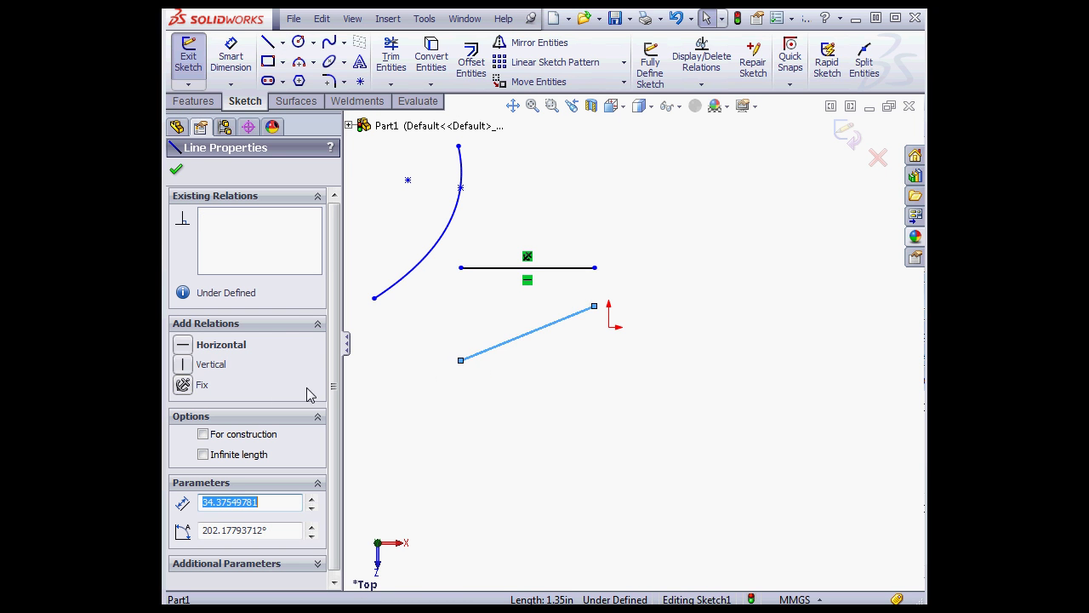
pyautogui.click(184, 385)
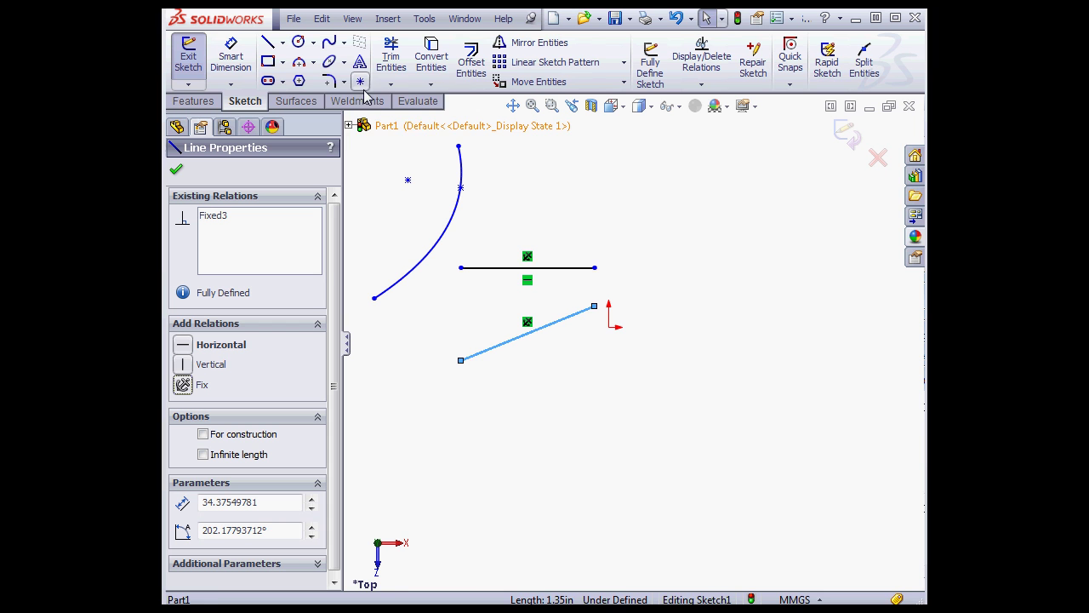
pyautogui.click(343, 64)
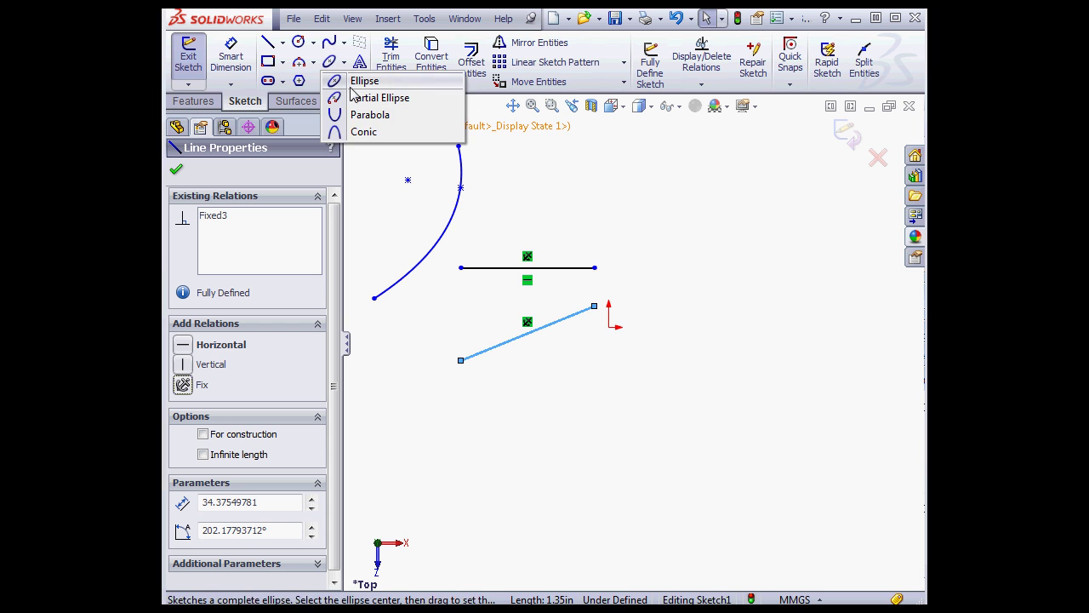
# - Draw a tangent conic joining the two lines' right ends, with rho about 0.44
pyautogui.click(342, 135)
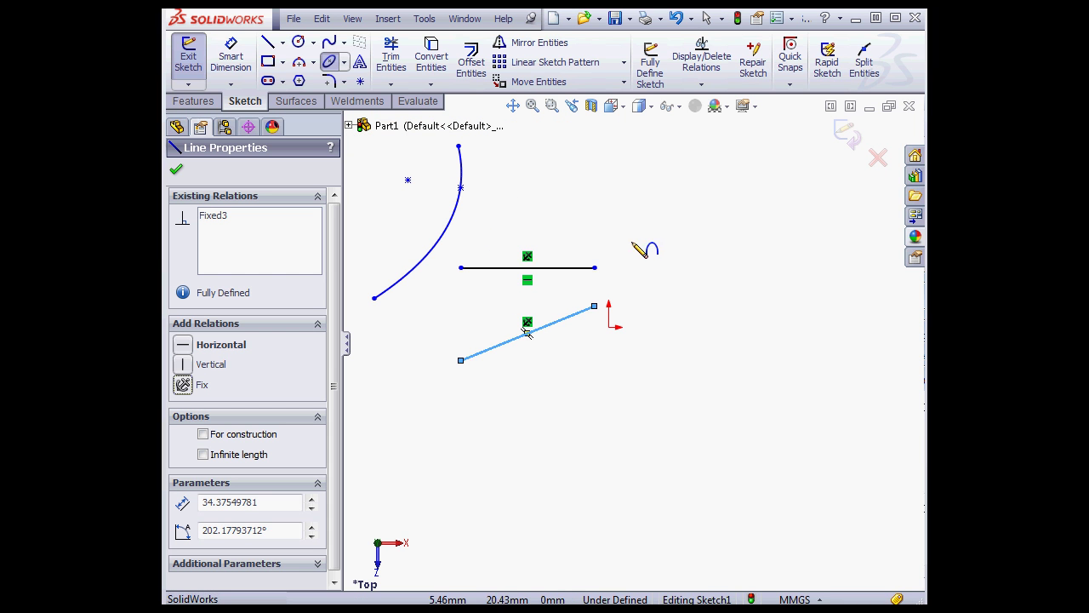
pyautogui.click(594, 268)
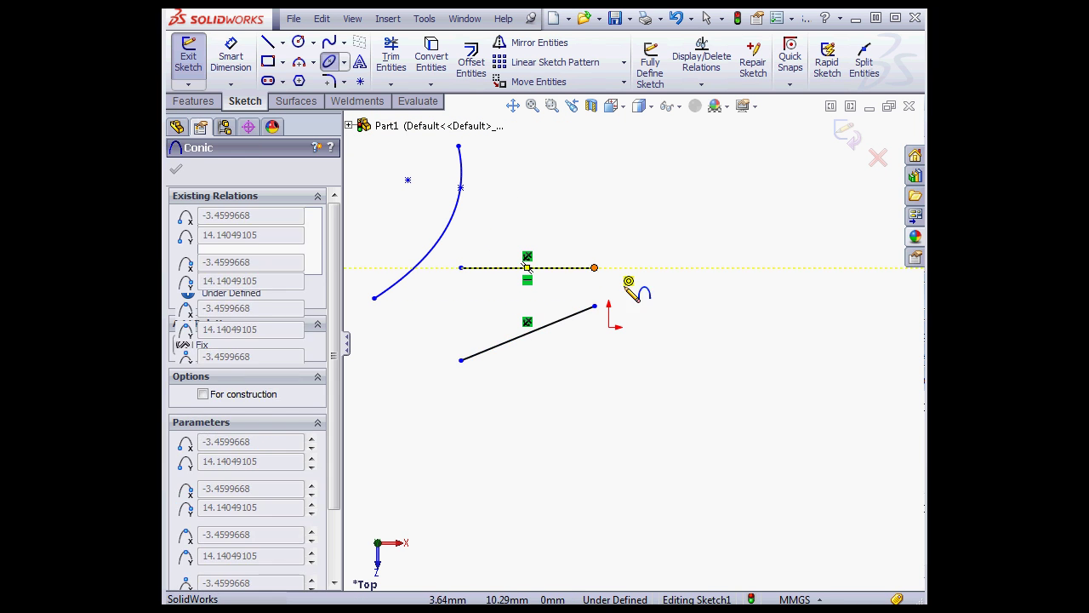
pyautogui.click(594, 306)
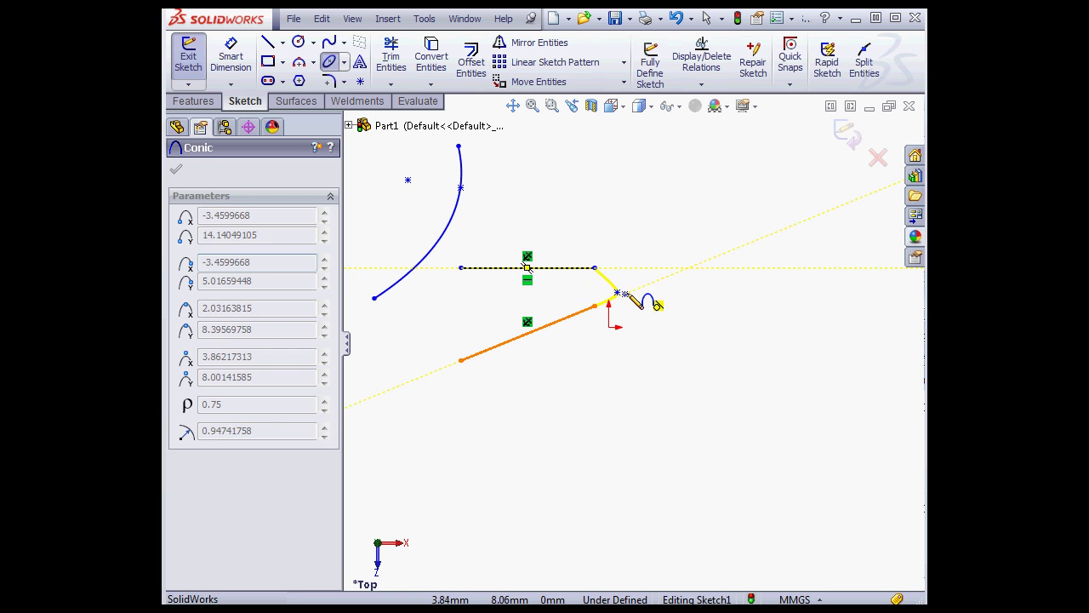
pyautogui.click(655, 268)
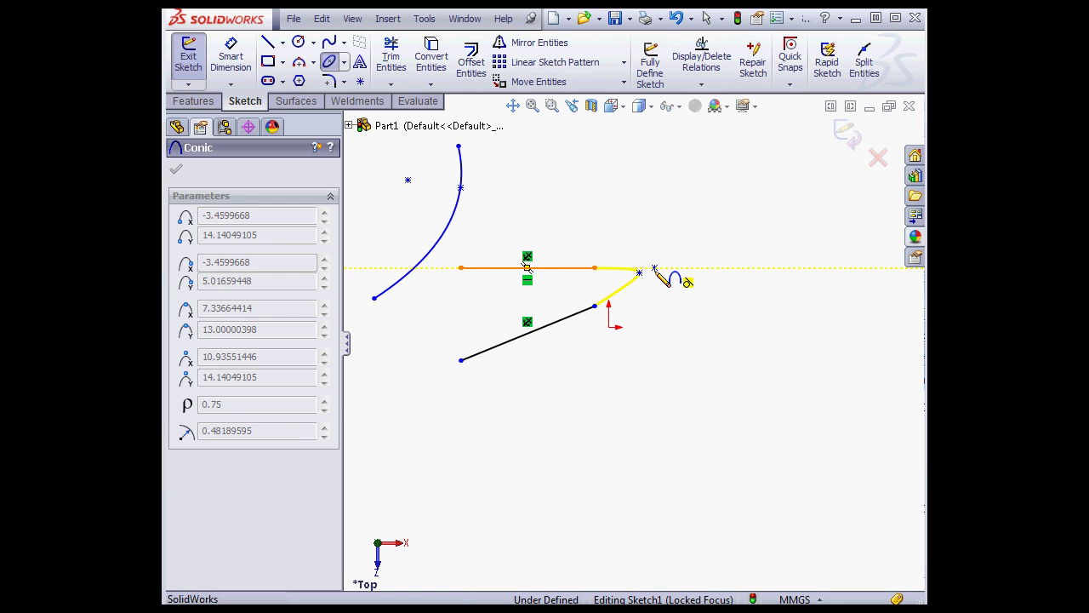
pyautogui.click(636, 282)
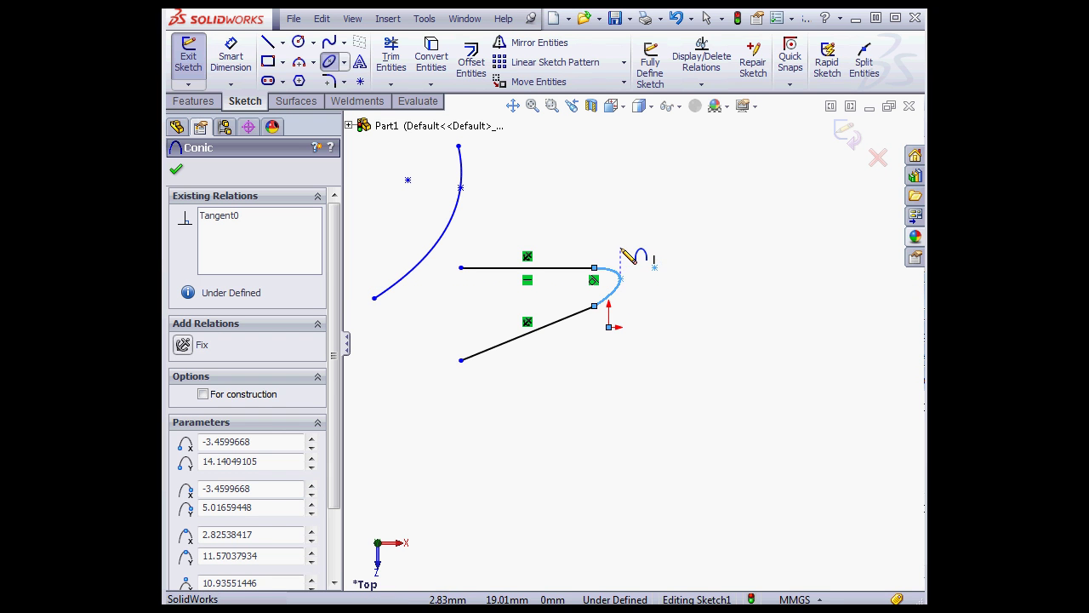
# - Sketch an arch-shaped three-point spline below the lines
pyautogui.click(330, 43)
pyautogui.click(420, 471)
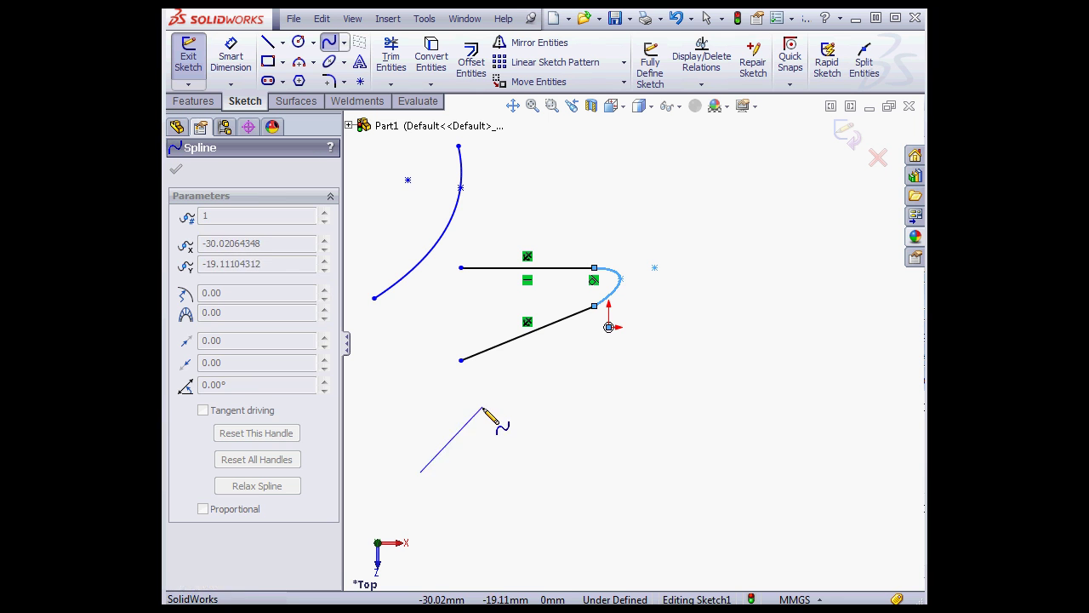
pyautogui.click(482, 409)
pyautogui.click(552, 468)
pyautogui.press('Escape')
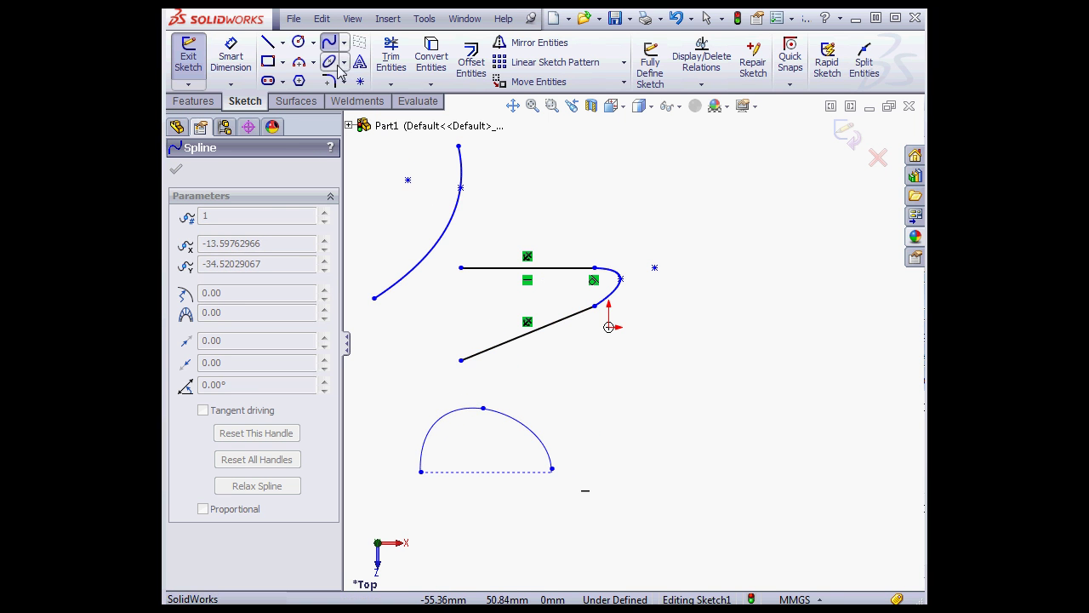
# - Add a shallow three-point arc at the lower right, beside the spline
pyautogui.click(314, 62)
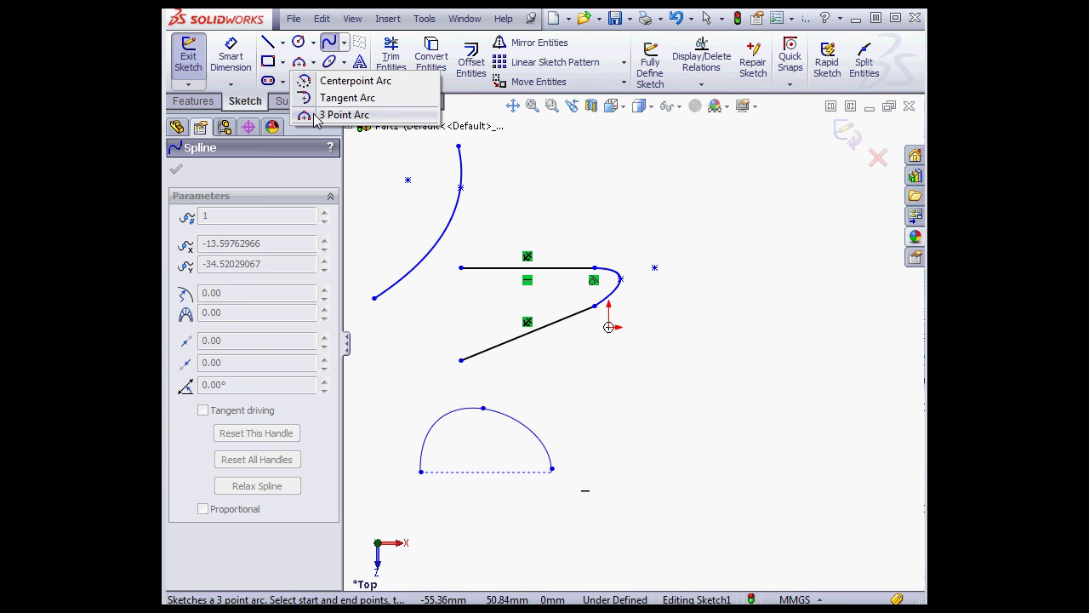
pyautogui.click(340, 114)
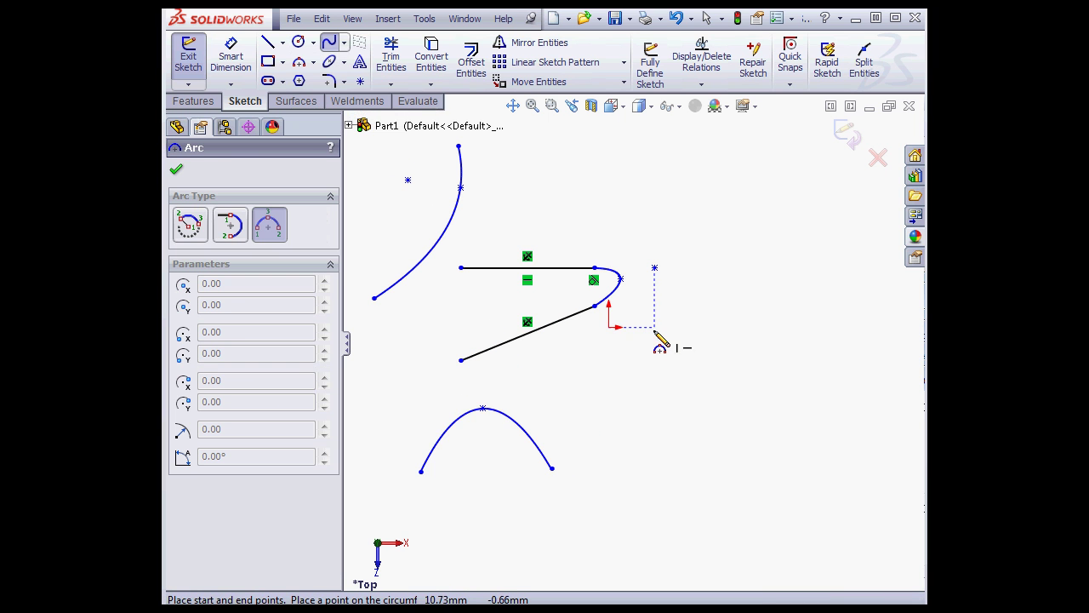
pyautogui.click(689, 460)
pyautogui.click(803, 460)
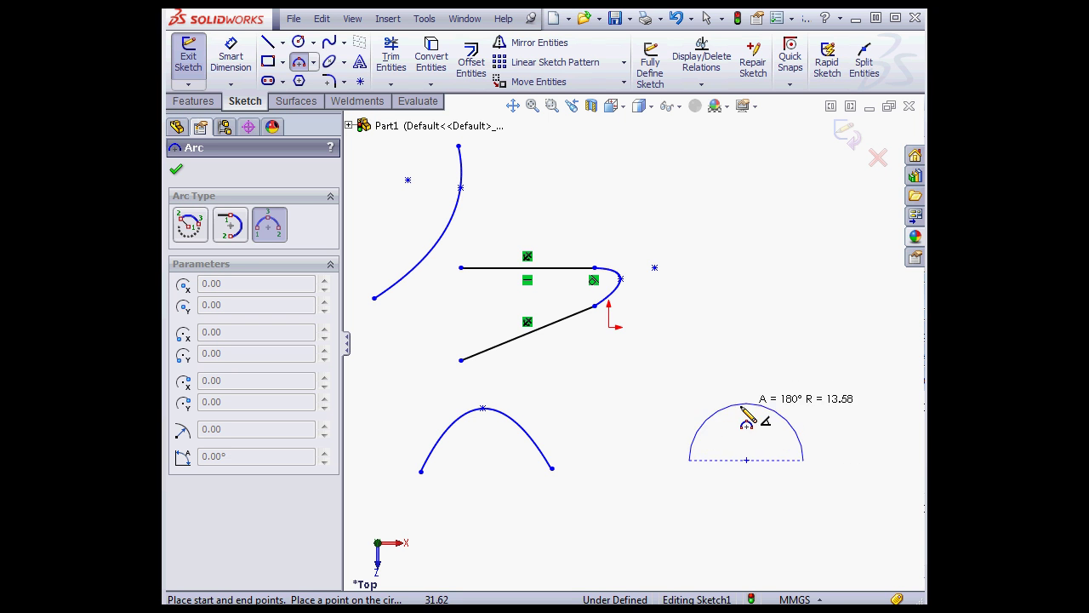
pyautogui.click(746, 429)
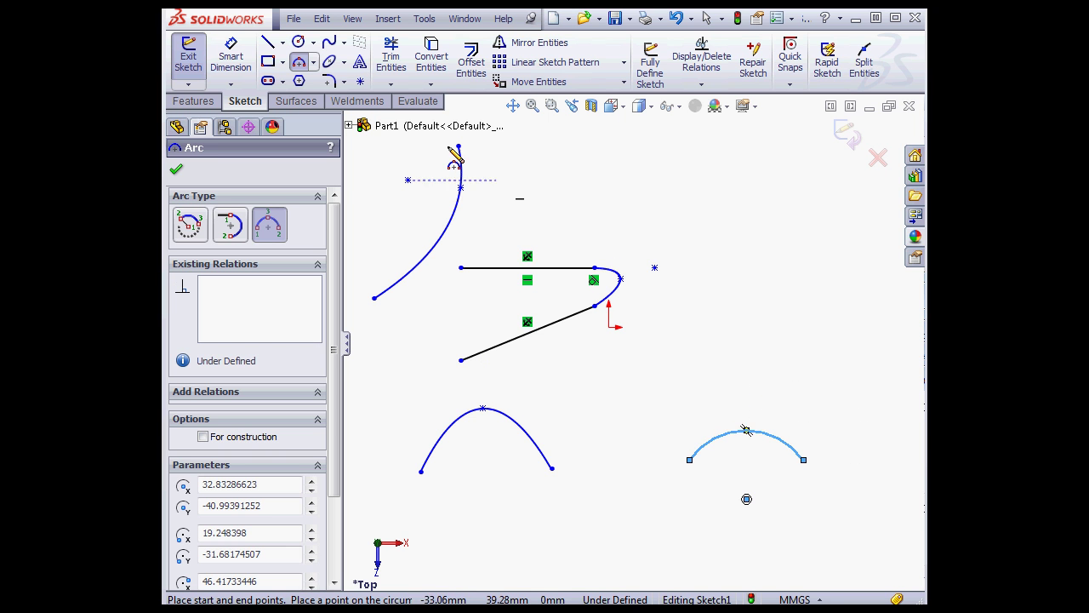
# - Link the spline's end to the arc's start with a conic dipping below, rho about 0.57
pyautogui.click(344, 62)
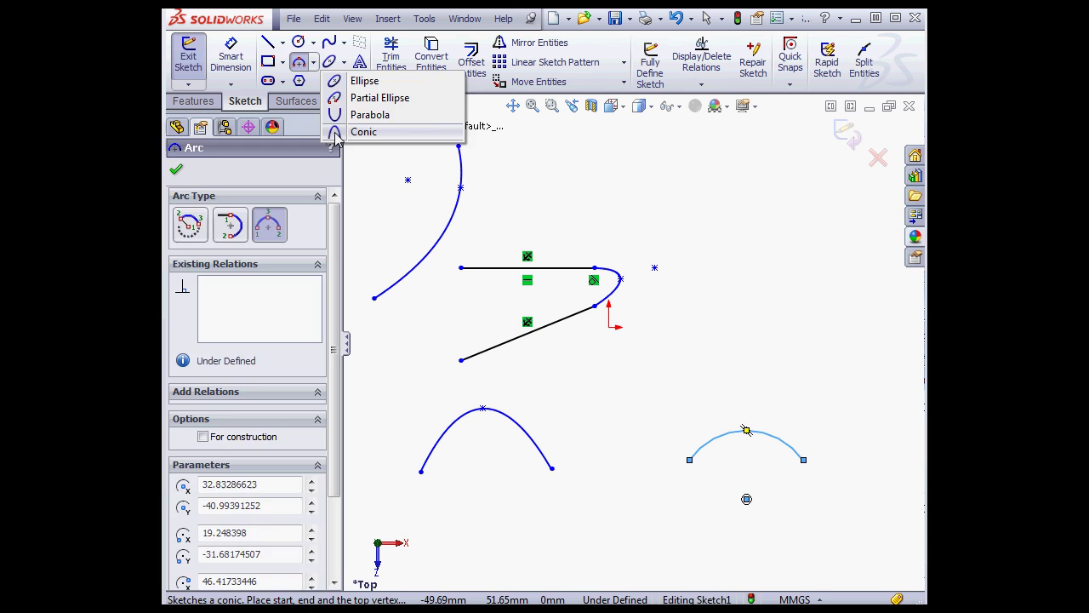
pyautogui.click(361, 132)
pyautogui.click(551, 468)
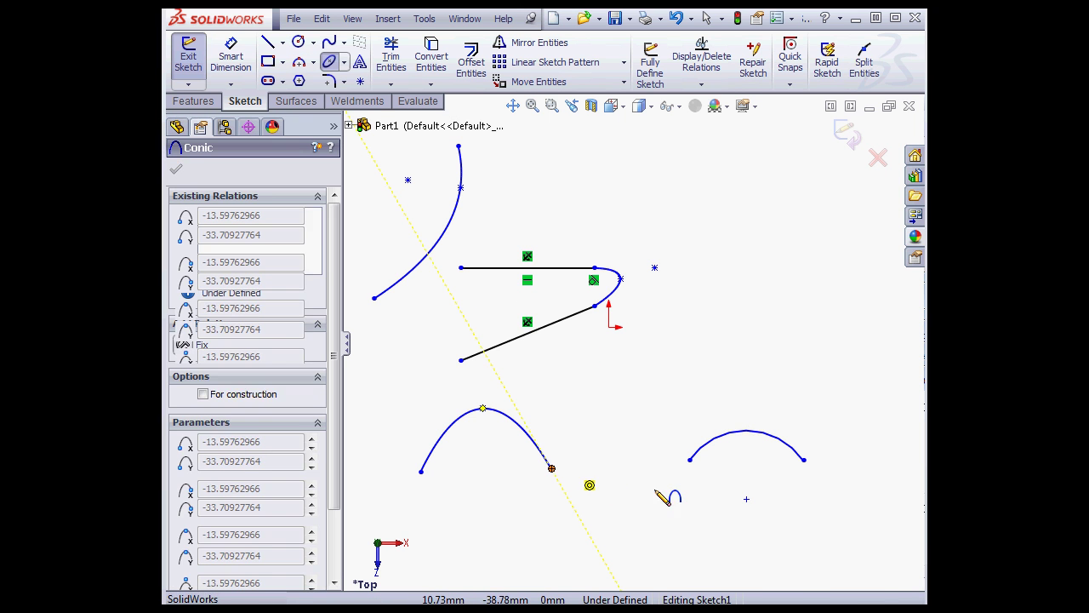
pyautogui.click(689, 460)
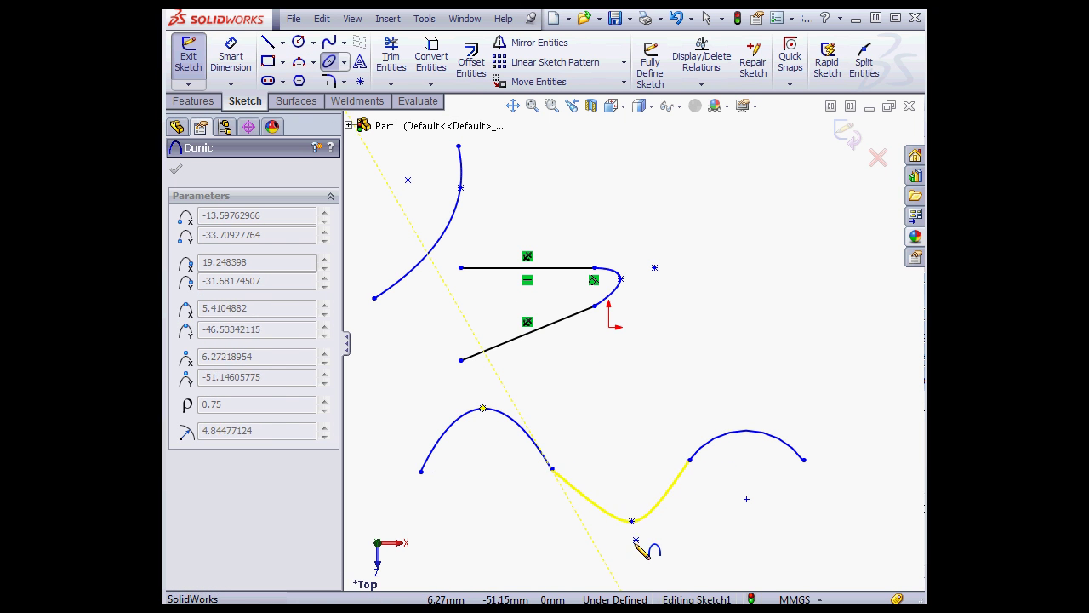
pyautogui.click(587, 531)
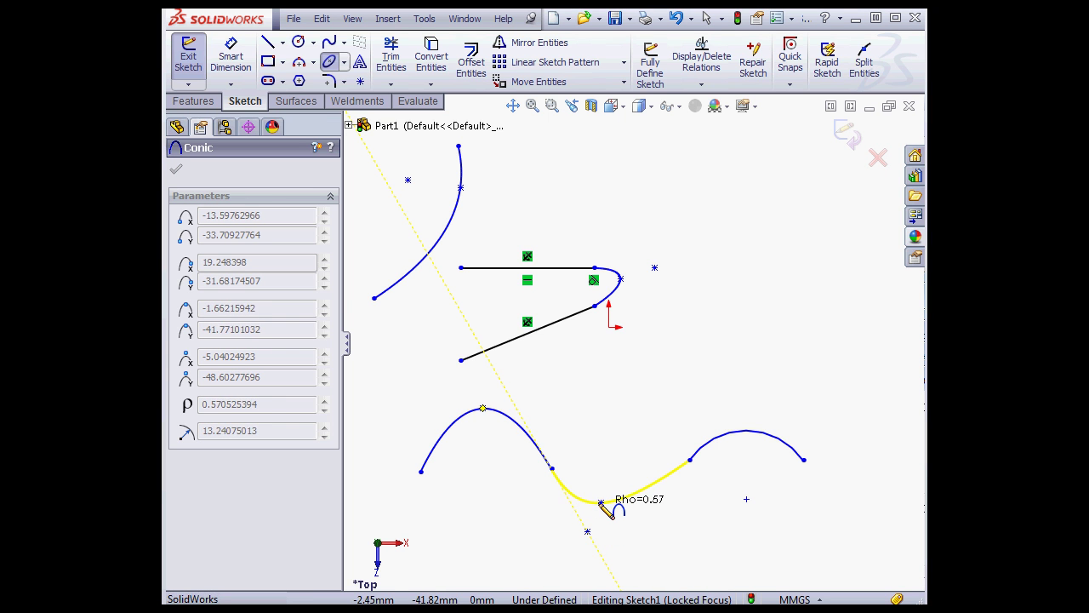
pyautogui.click(614, 504)
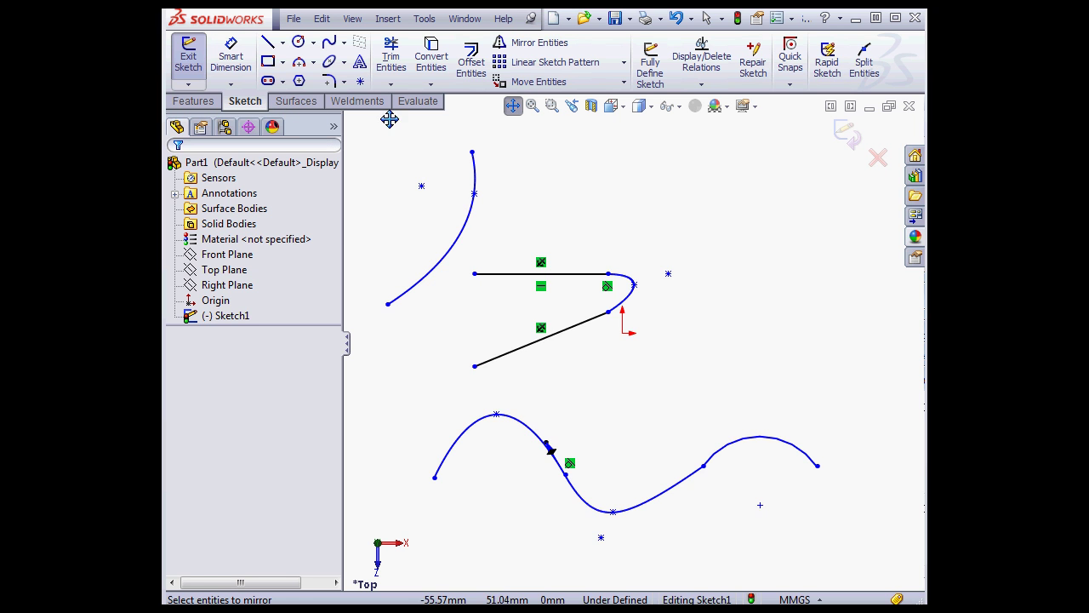
# - Draw a horizontal line in an empty area of the sketch
pyautogui.moveTo(641, 209); pyautogui.dragTo(354, 211)
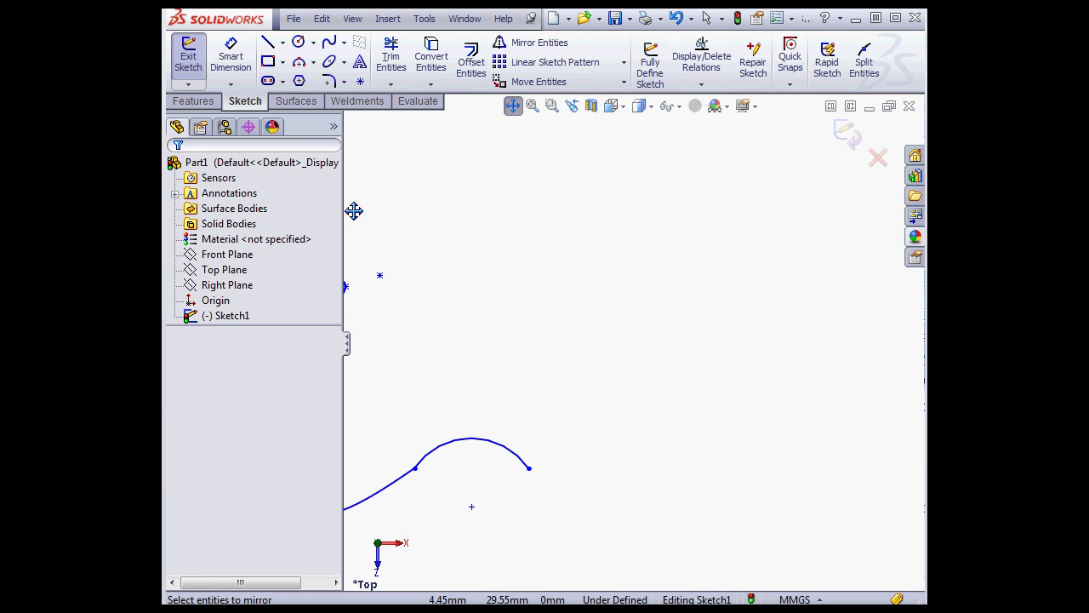
pyautogui.click(513, 106)
pyautogui.click(268, 44)
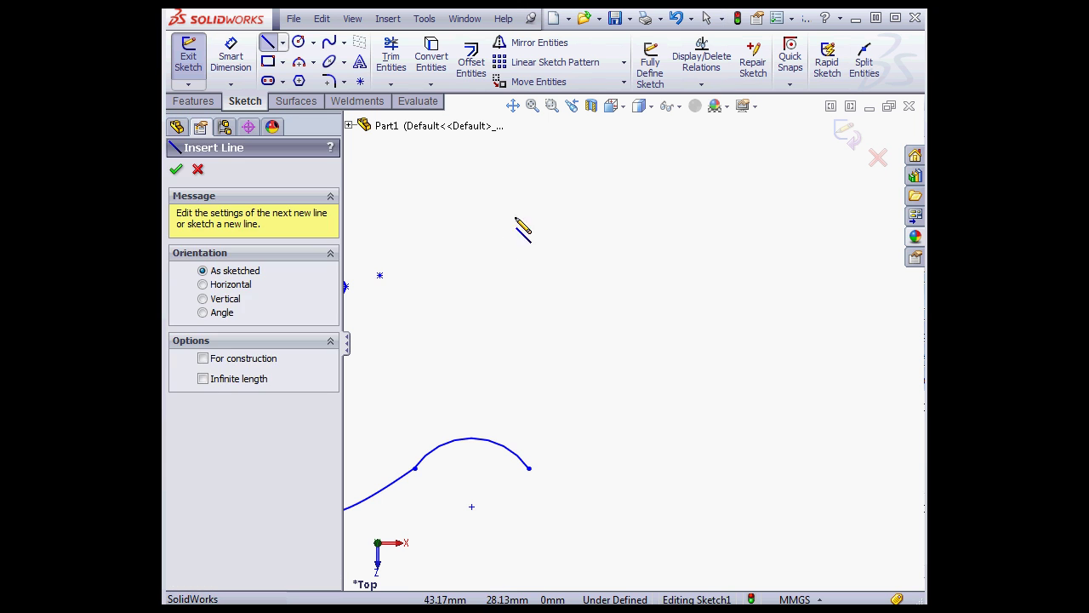
pyautogui.click(514, 217)
pyautogui.click(660, 217)
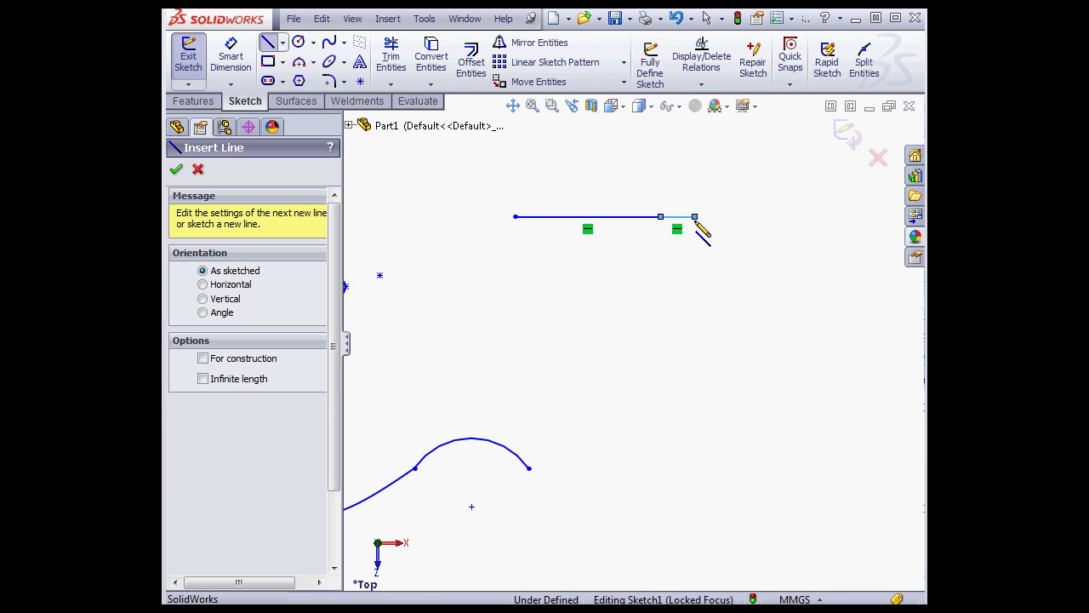
pyautogui.press('Escape')
# - Draw a separate vertical line to the lower right of the horizontal line
pyautogui.click(732, 287)
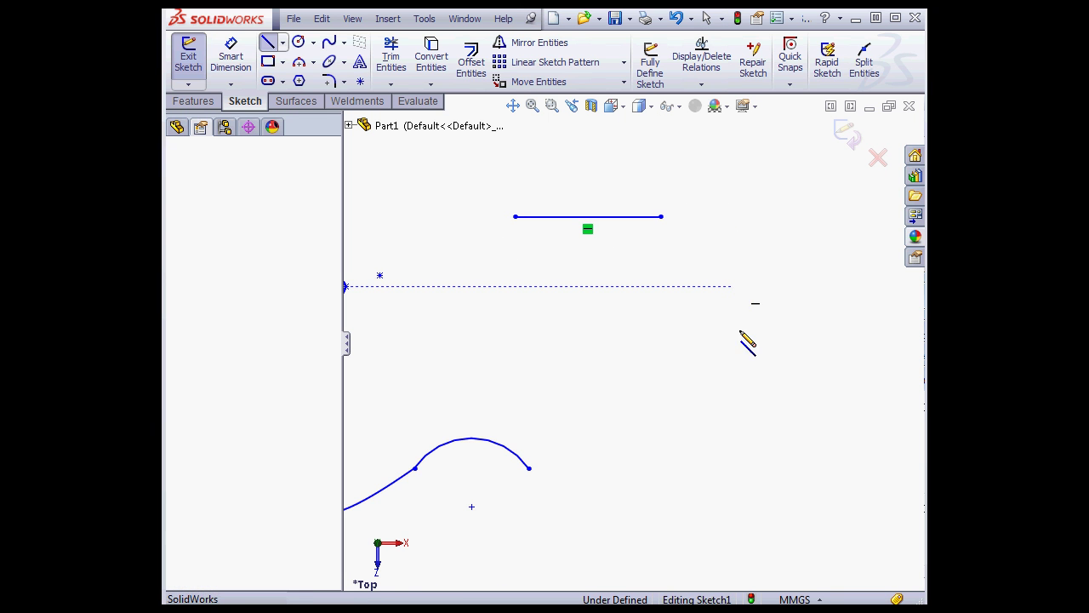
pyautogui.click(732, 400)
pyautogui.rightClick(774, 331)
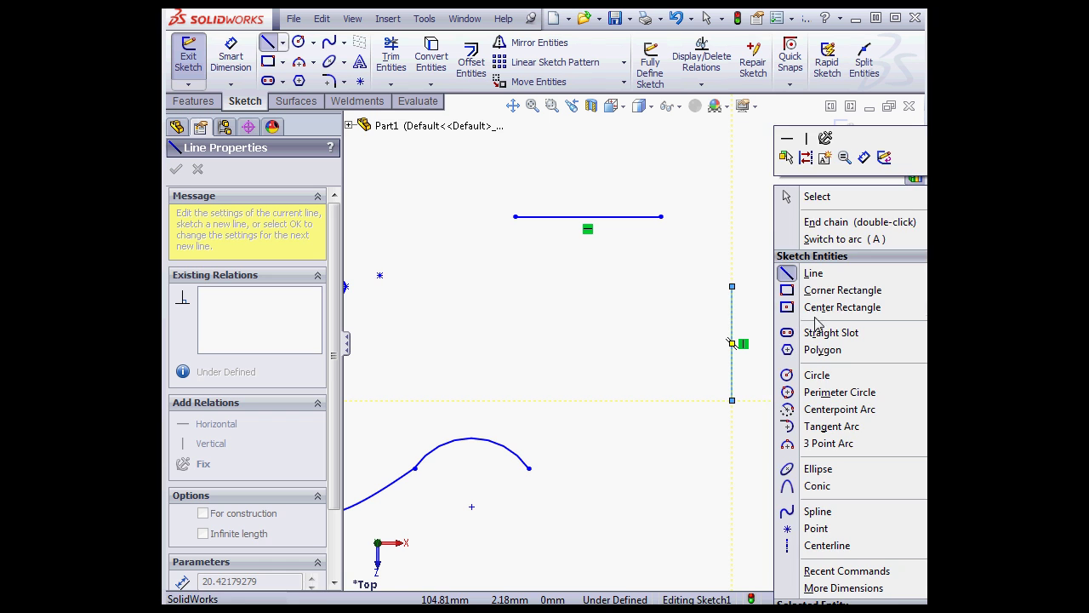
pyautogui.click(790, 196)
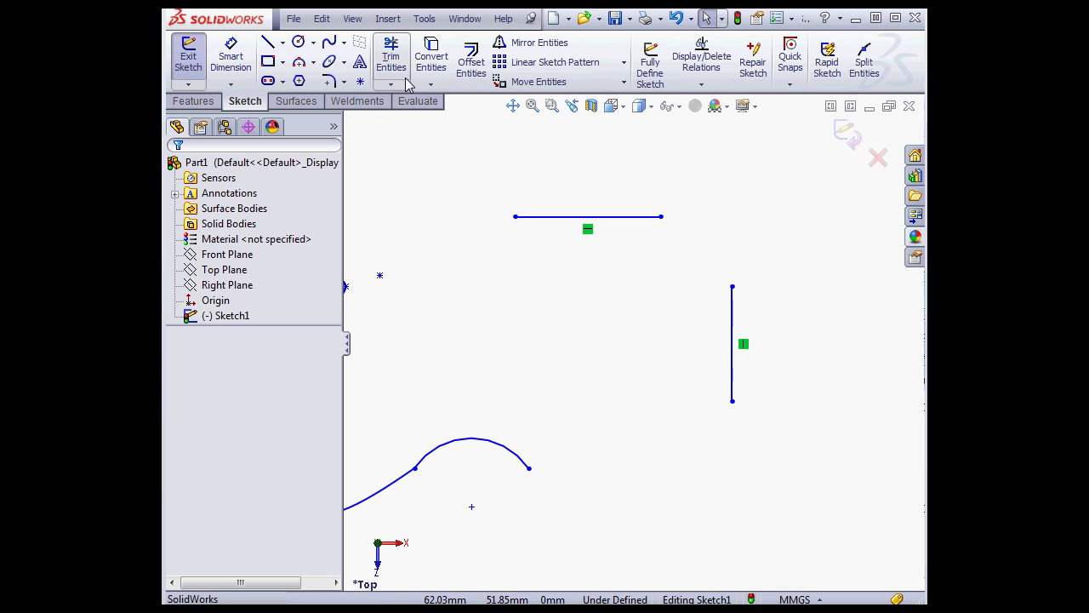
# - Start a conic from the horizontal line's end to the vertical line's top, apex at their corner
pyautogui.click(345, 83)
pyautogui.click(344, 62)
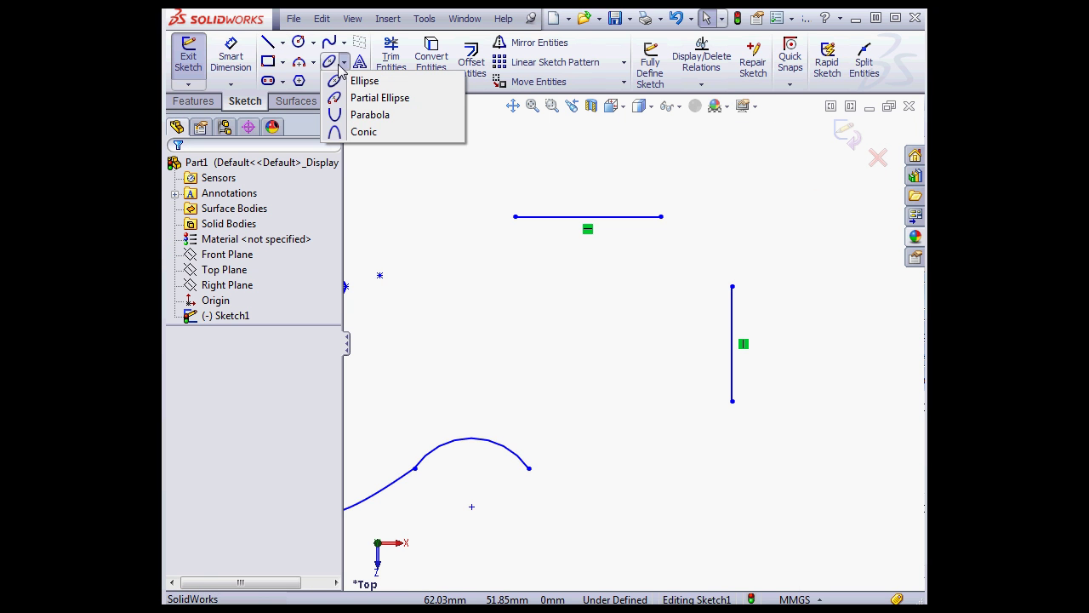
pyautogui.click(362, 132)
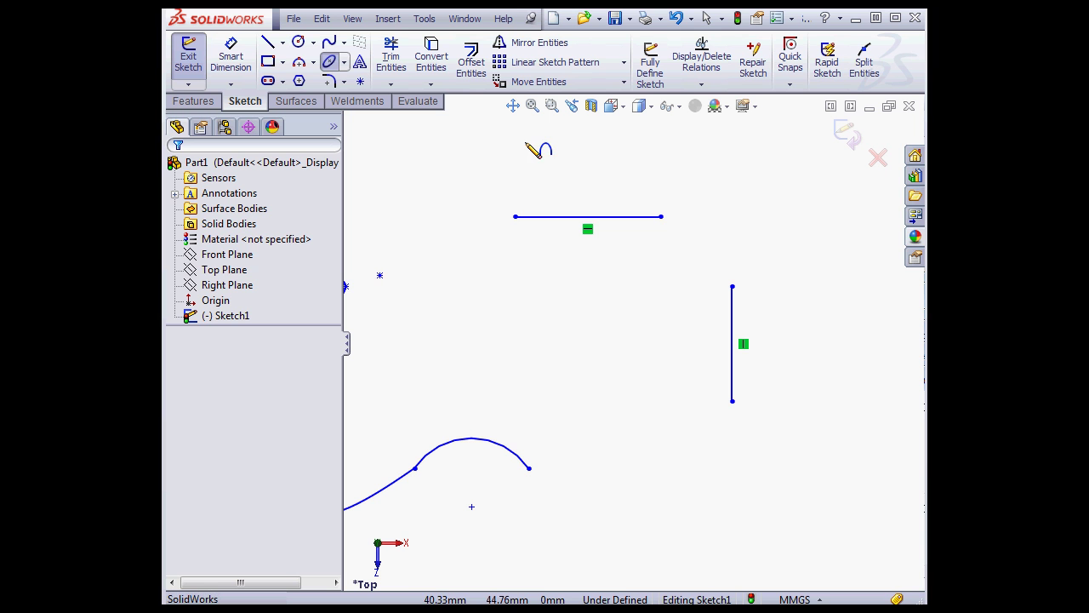
pyautogui.click(661, 216)
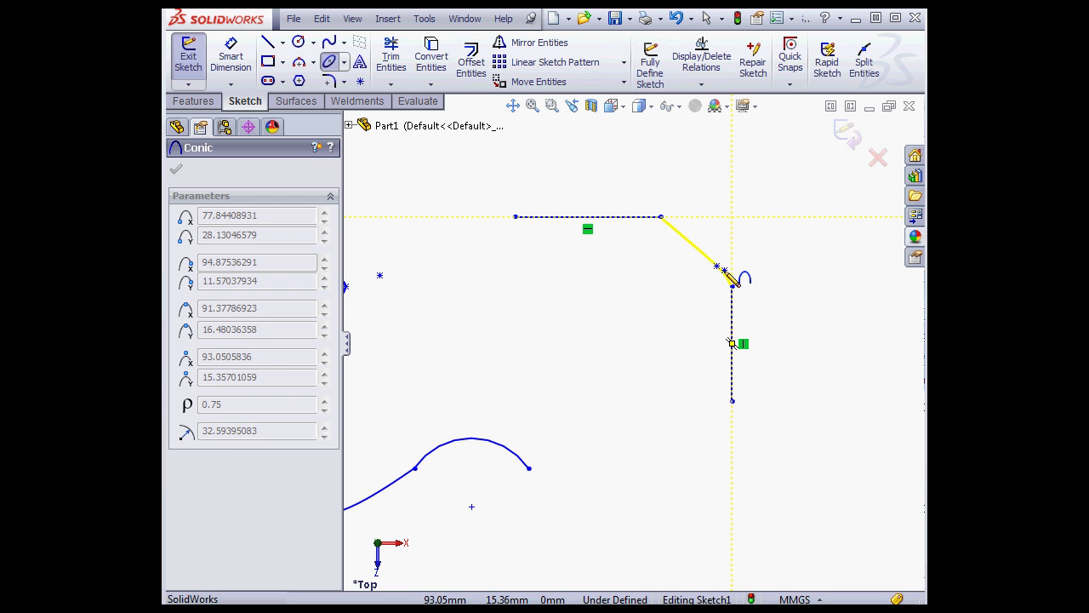
pyautogui.click(732, 284)
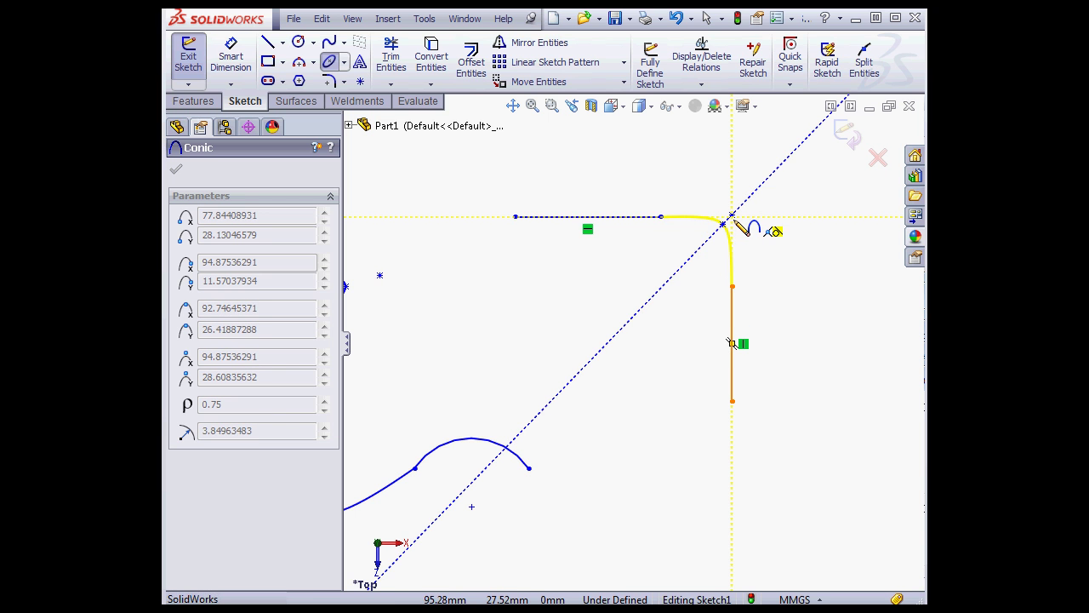
pyautogui.click(729, 218)
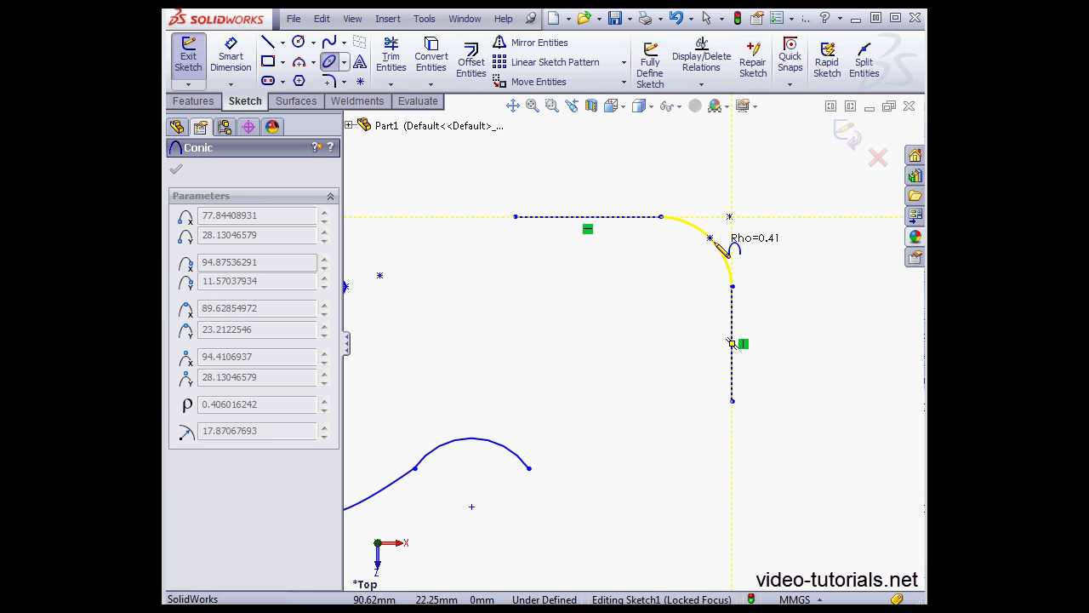
# - Complete the conic at rho about 0.41 and dimension its rho as 0.406
pyautogui.click(722, 247)
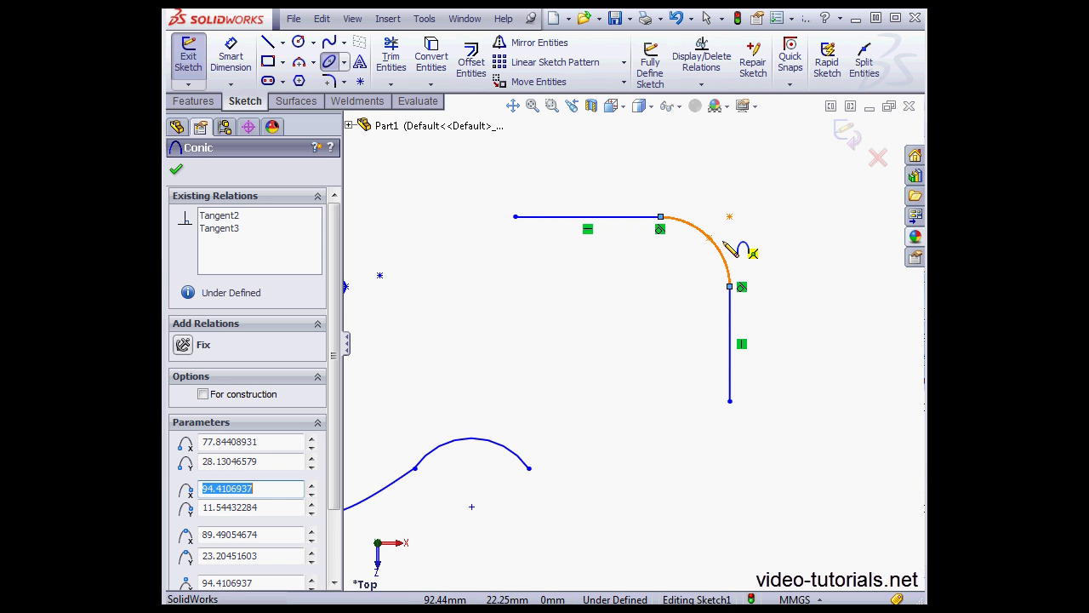
pyautogui.click(230, 58)
pyautogui.click(726, 271)
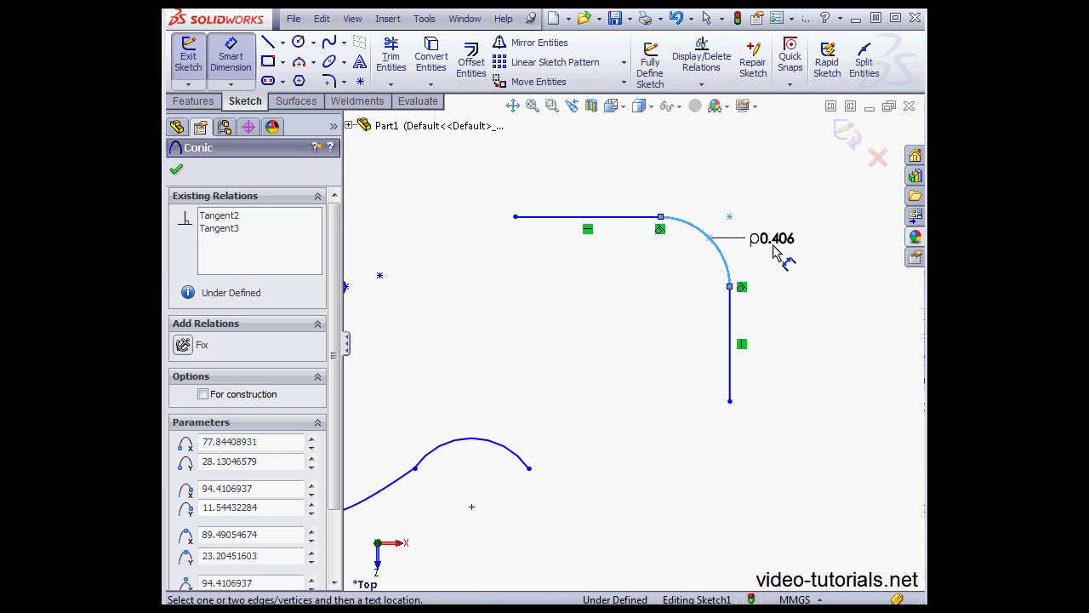
pyautogui.click(781, 249)
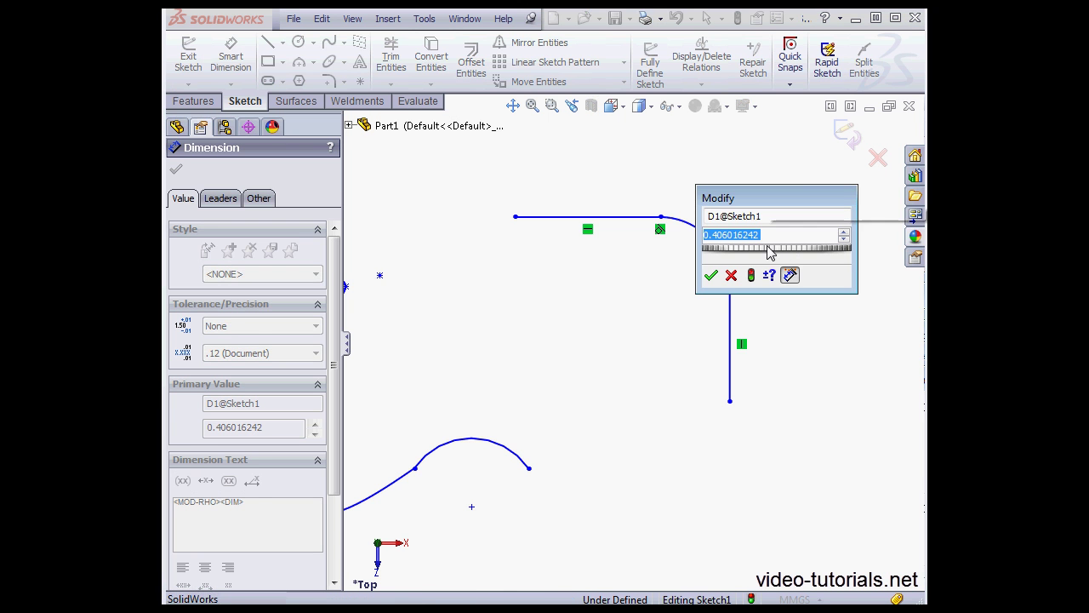
pyautogui.click(711, 274)
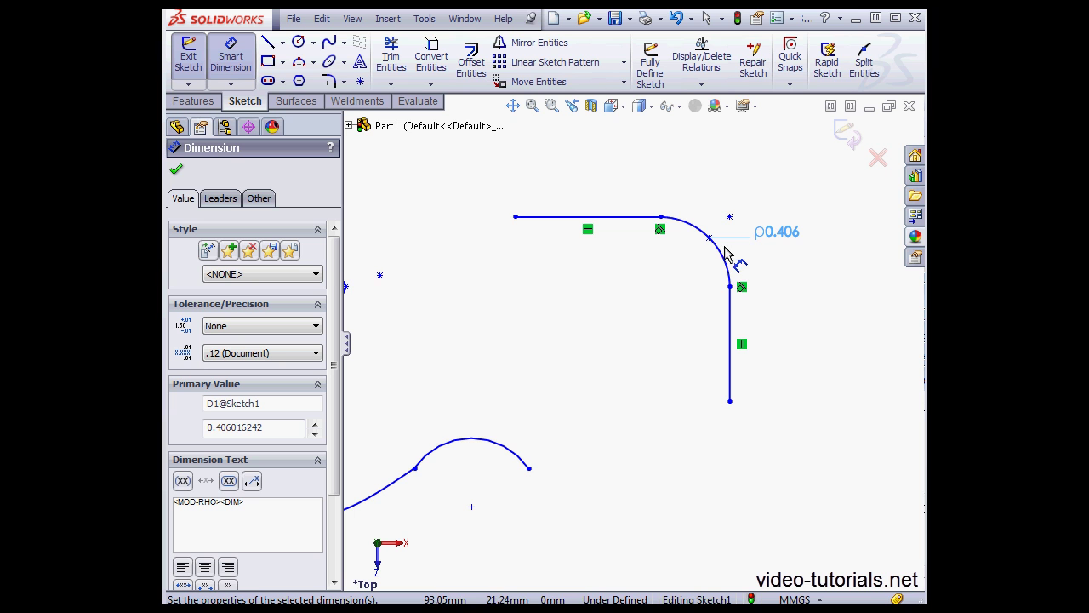
# - Pan the view toward the dimensioned corner
pyautogui.click(512, 106)
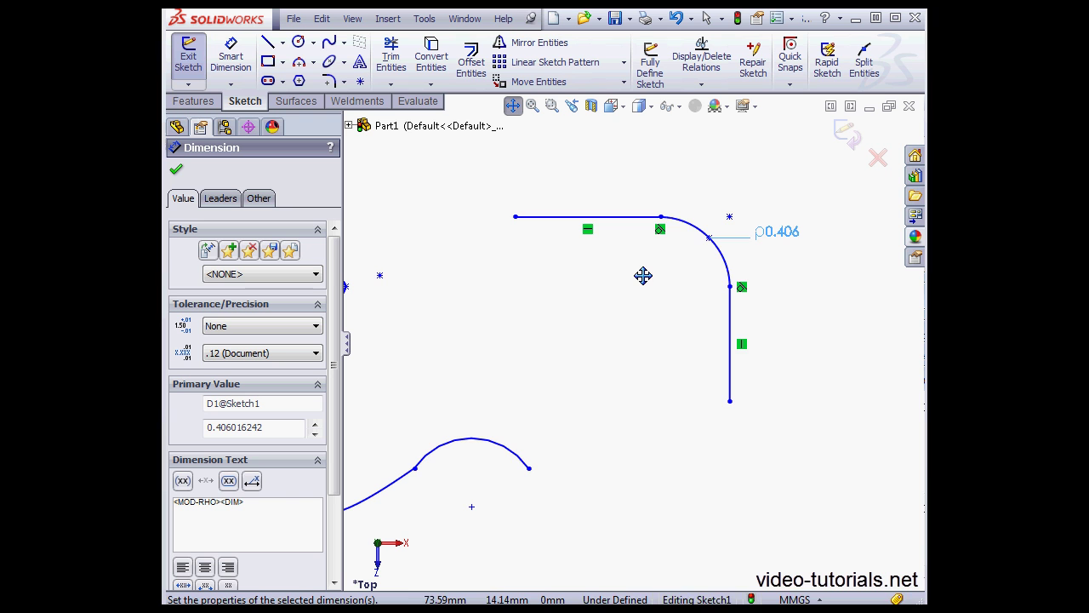
pyautogui.moveTo(662, 279)
pyautogui.mouseDown()
pyautogui.moveTo(417, 314)
pyautogui.moveTo(433, 322)
pyautogui.mouseUp()
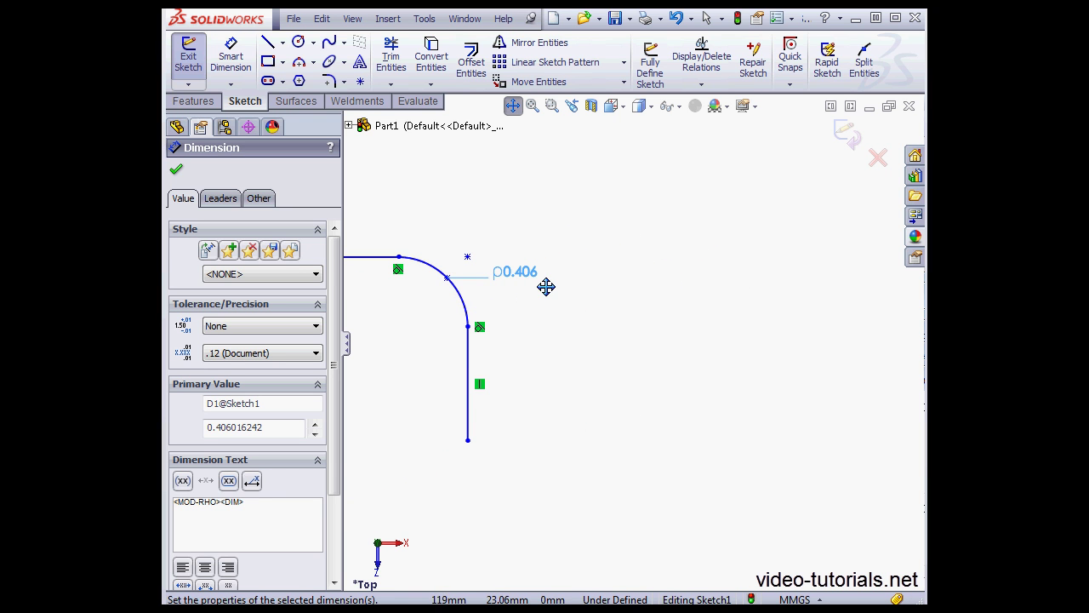
pyautogui.click(514, 107)
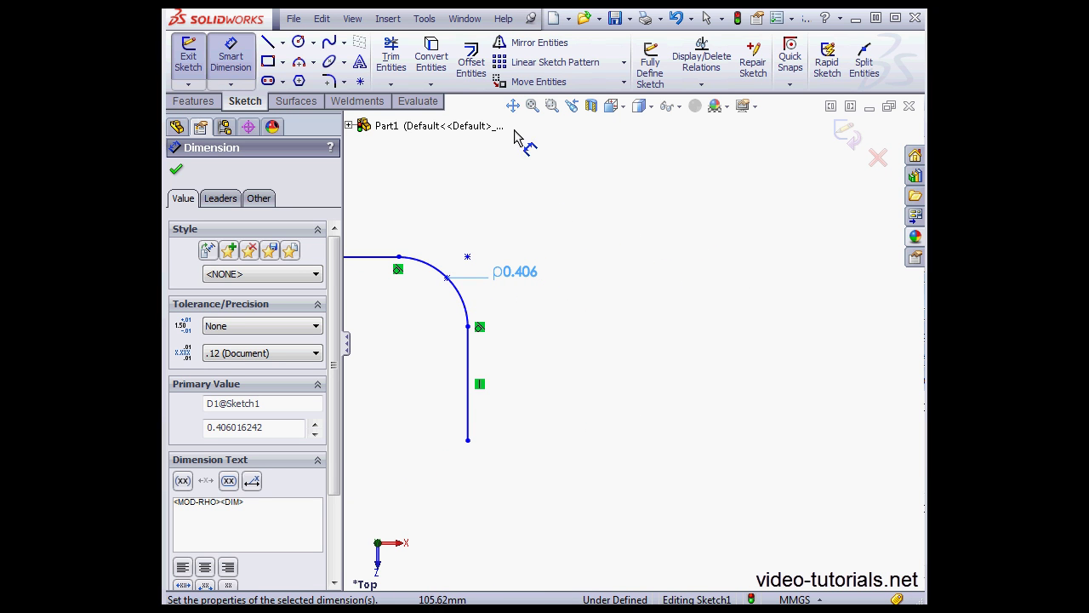
pyautogui.click(284, 43)
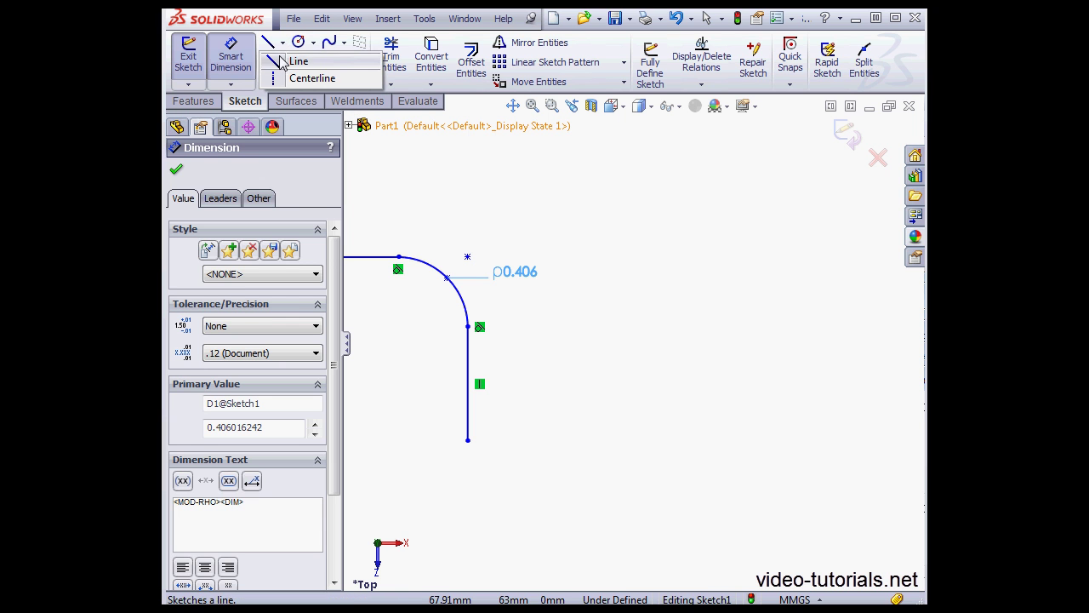
# - Draw a horizontal centerline, about 49 mm long, to the lower right of the conic
pyautogui.click(277, 78)
pyautogui.click(614, 427)
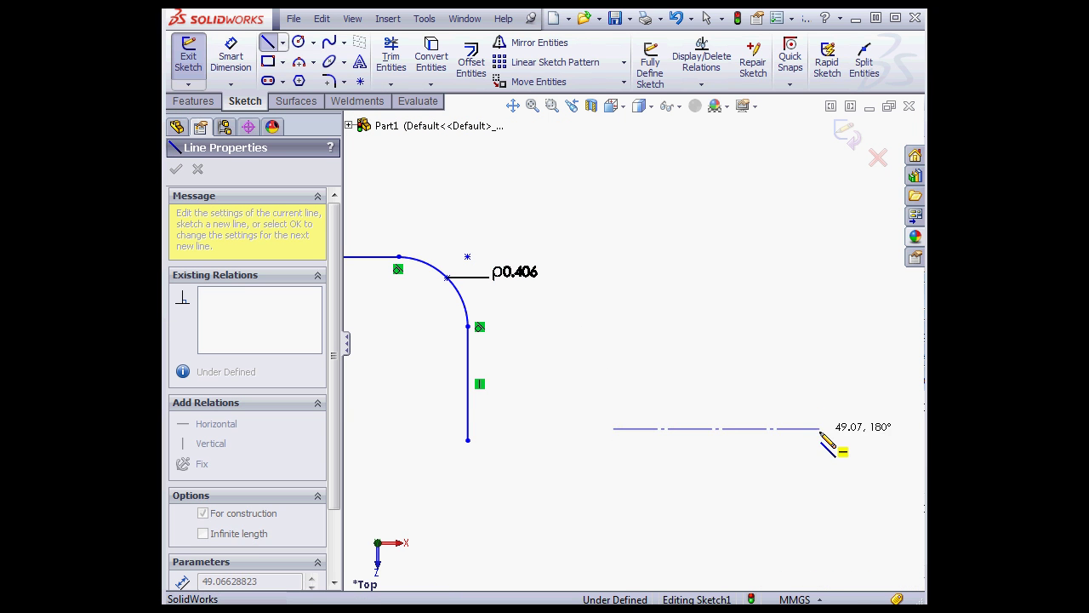
pyautogui.click(819, 428)
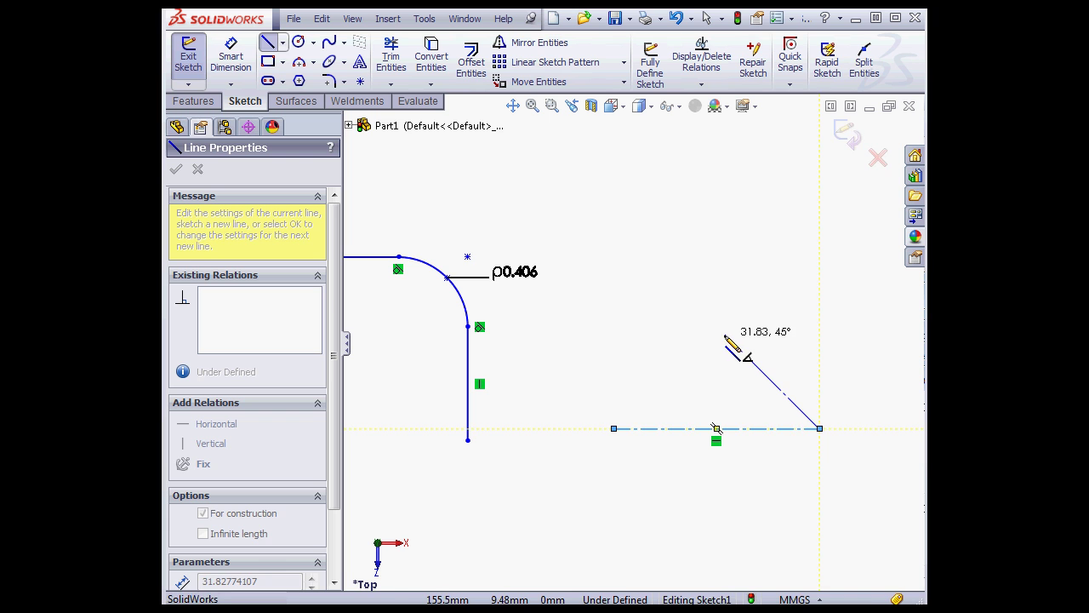
pyautogui.rightClick(715, 428)
pyautogui.click(764, 206)
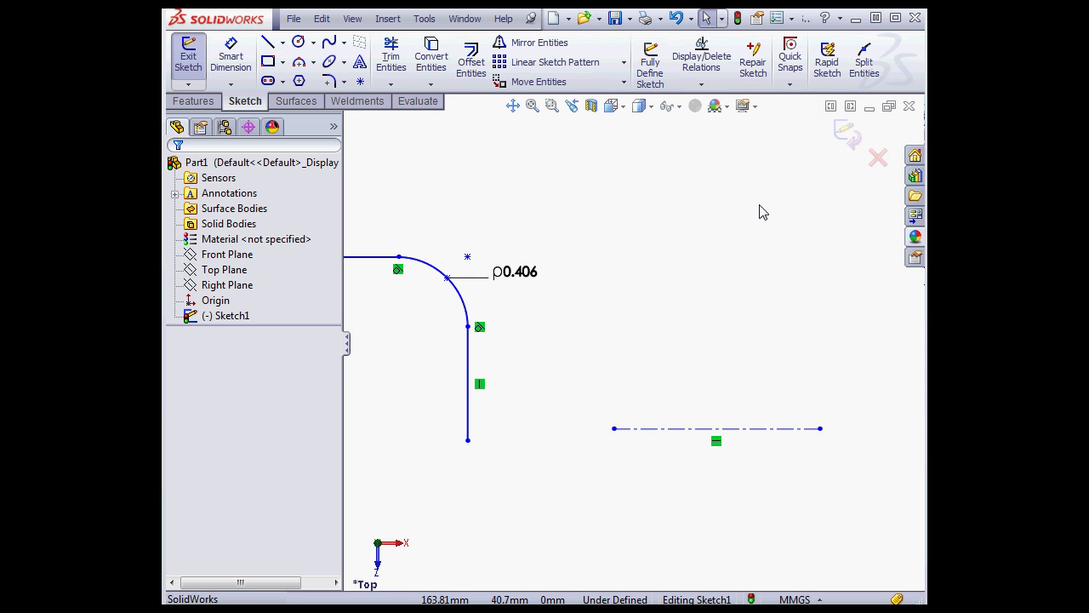
# - Draw a tall, pointed conic between the centerline's ends with its top vertex above the middle
pyautogui.click(344, 63)
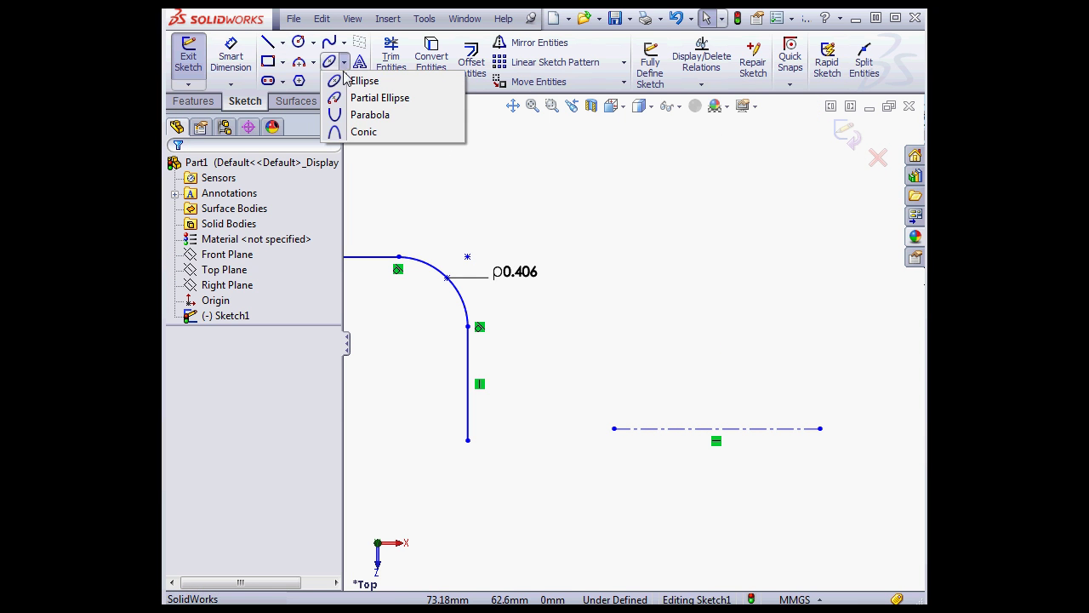
pyautogui.click(358, 133)
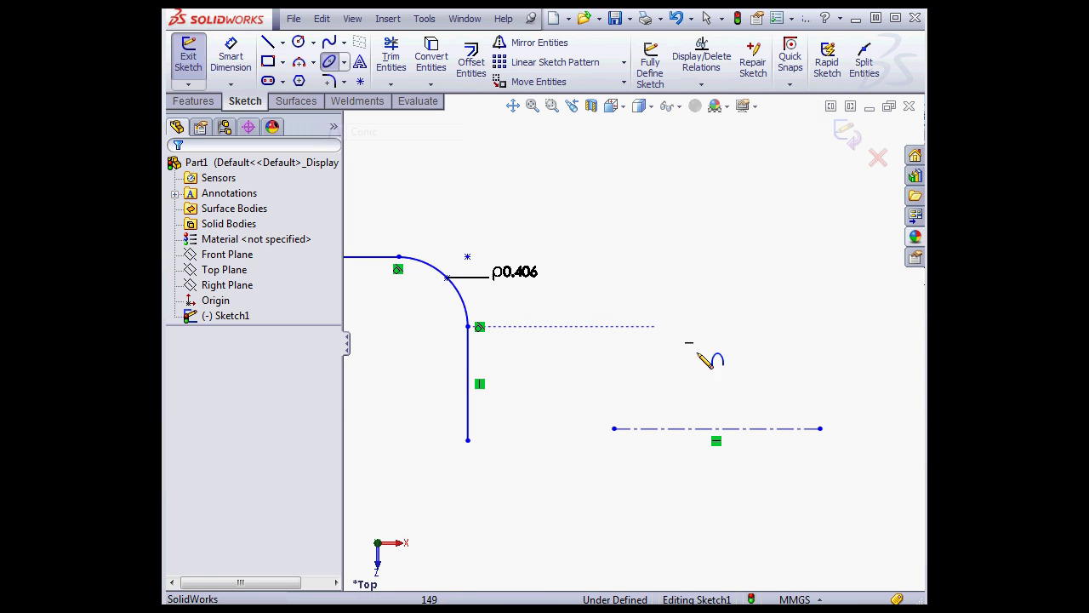
pyautogui.click(614, 428)
pyautogui.click(820, 428)
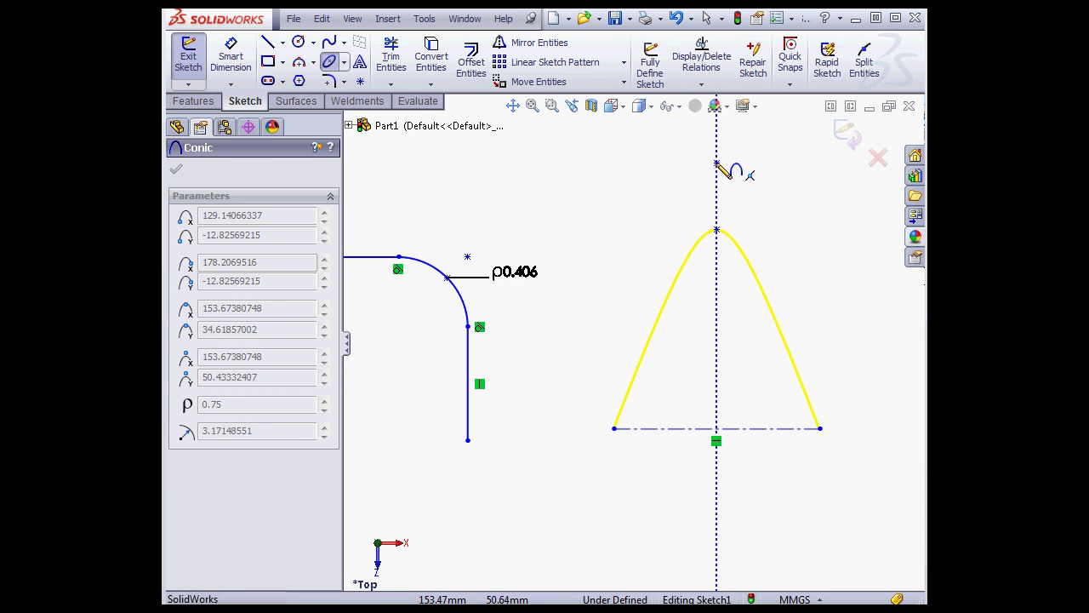
pyautogui.click(717, 154)
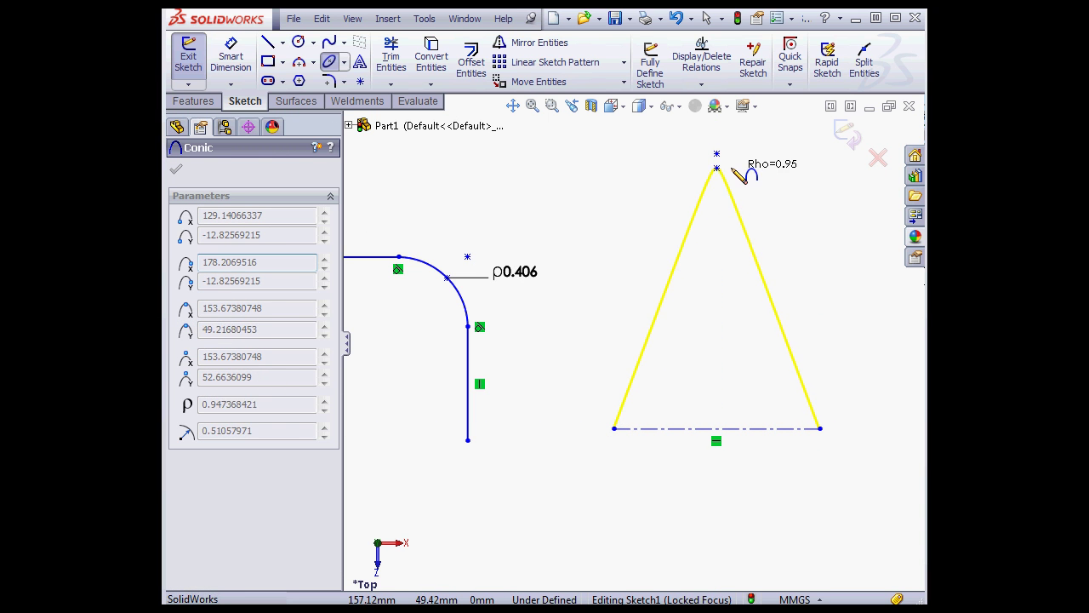
pyautogui.click(752, 194)
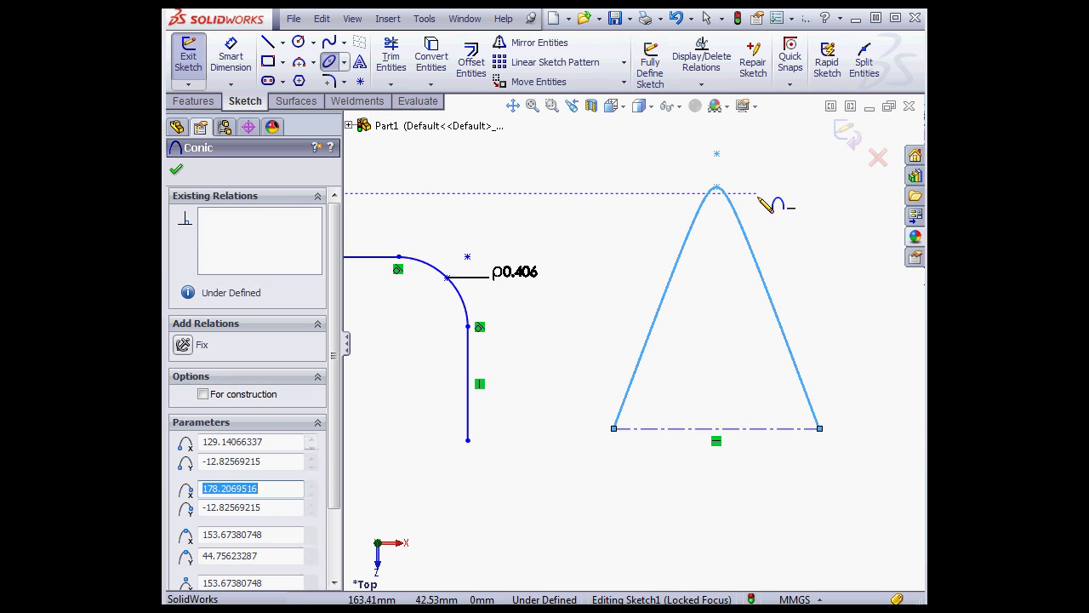
# - Add a medium conic (rho about 0.39) and a flat one (rho about 0.15) sharing that vertex
pyautogui.click(613, 428)
pyautogui.click(819, 428)
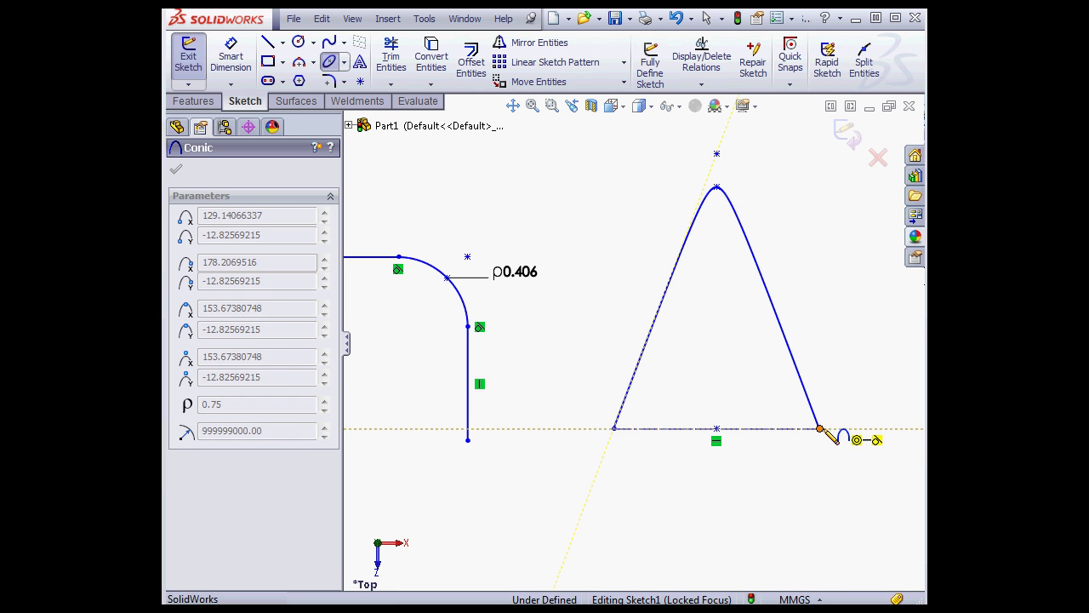
pyautogui.click(716, 154)
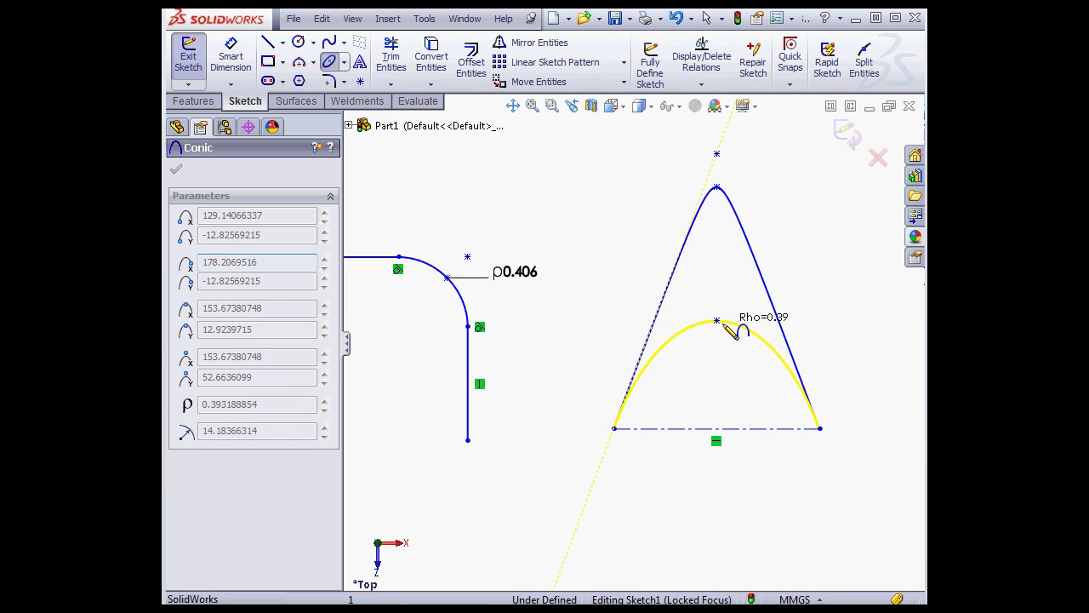
pyautogui.click(725, 317)
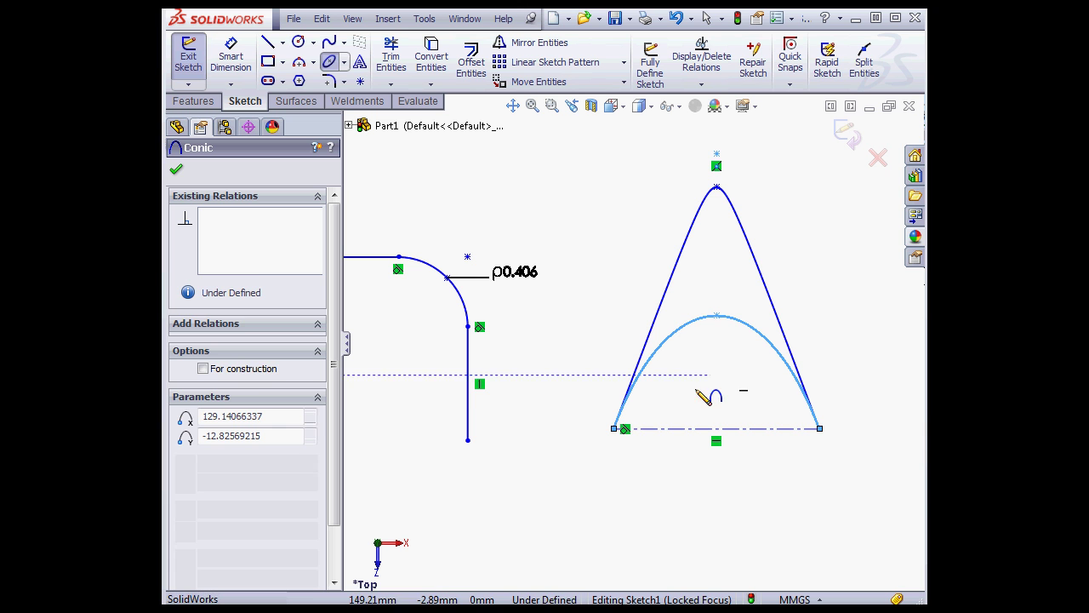
pyautogui.click(613, 428)
pyautogui.click(820, 428)
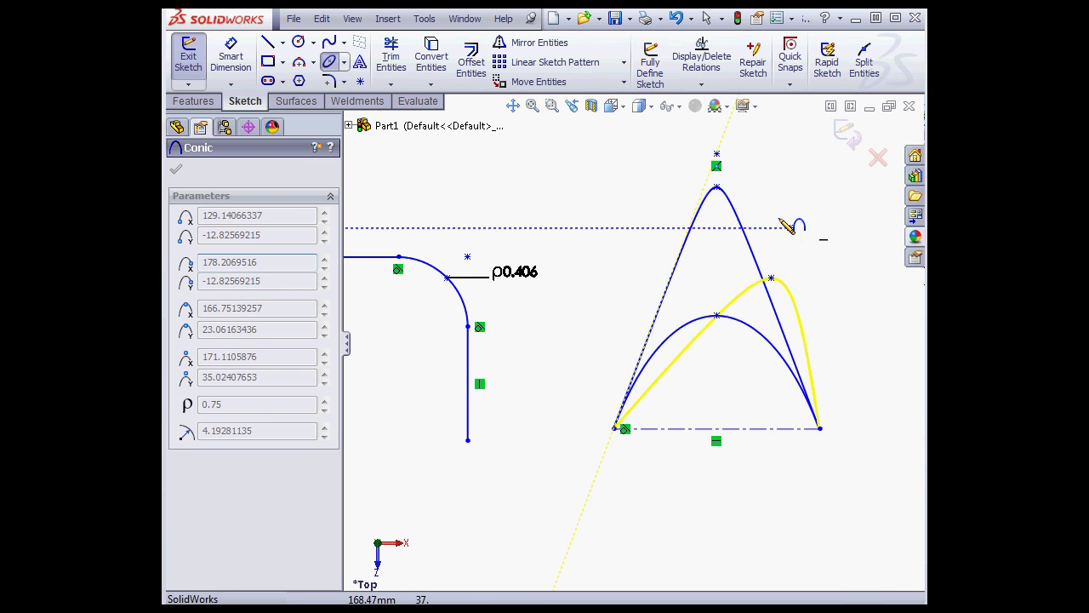
pyautogui.click(716, 154)
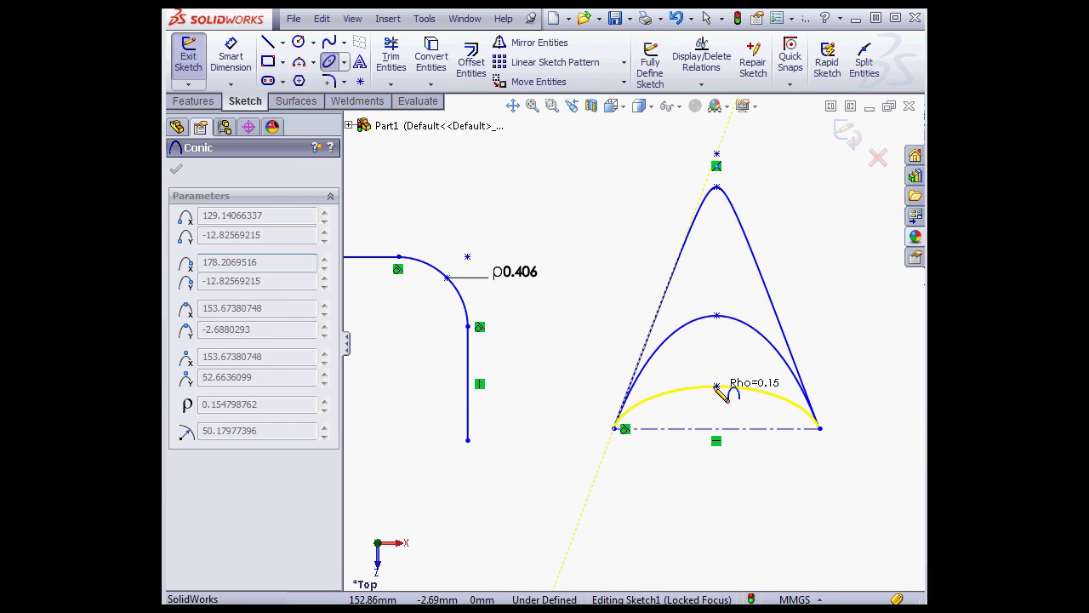
pyautogui.click(725, 385)
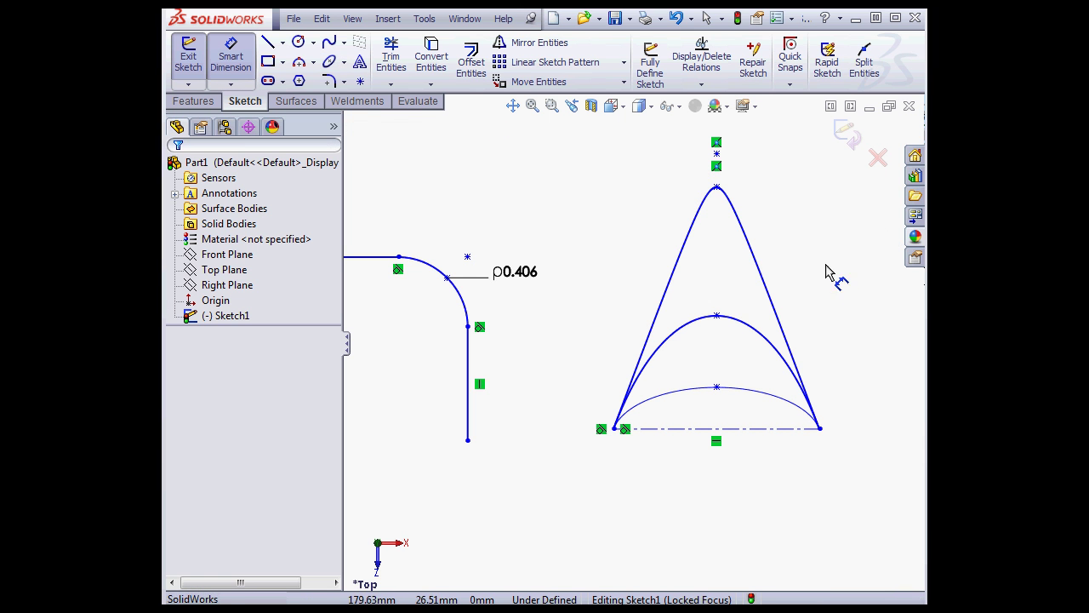
# - Dimension the tall conic's rho at 0.8793 and set the middle conic's rho to 0.5
pyautogui.click(740, 223)
pyautogui.click(795, 208)
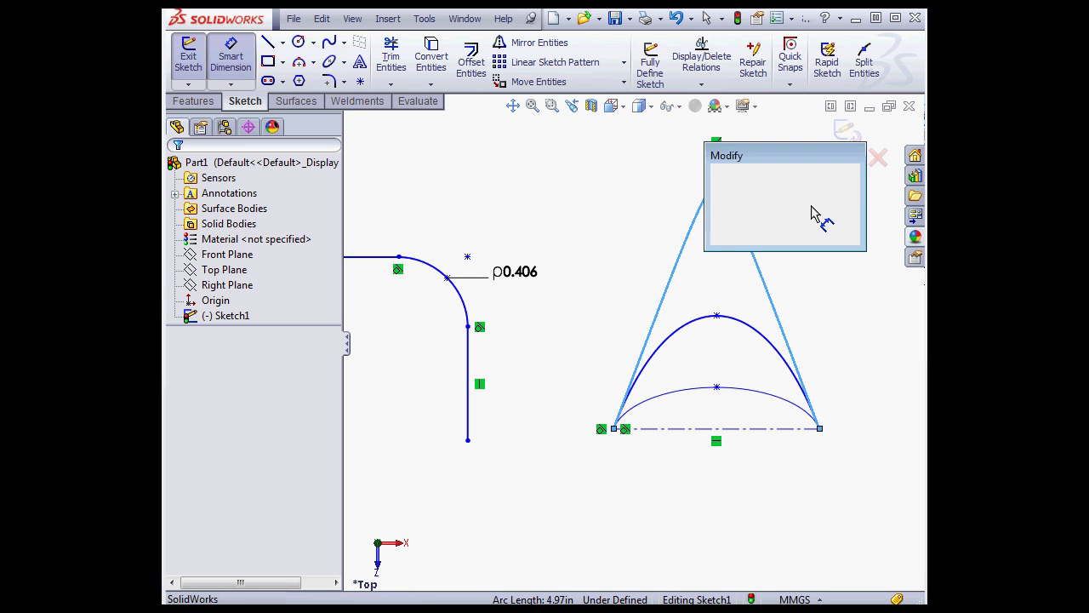
pyautogui.press('Return')
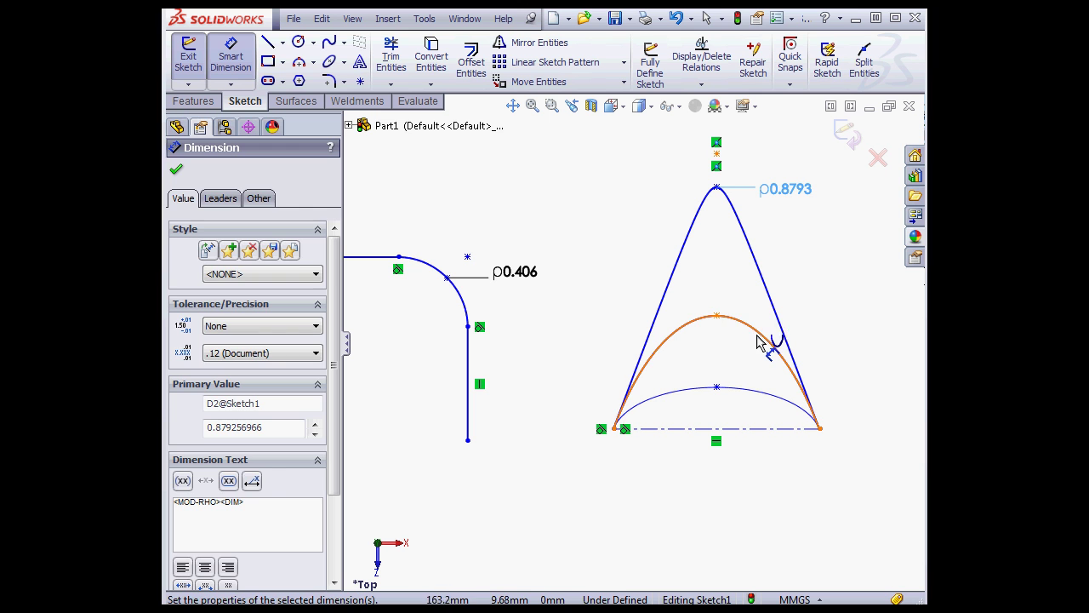
pyautogui.click(768, 342)
pyautogui.click(814, 296)
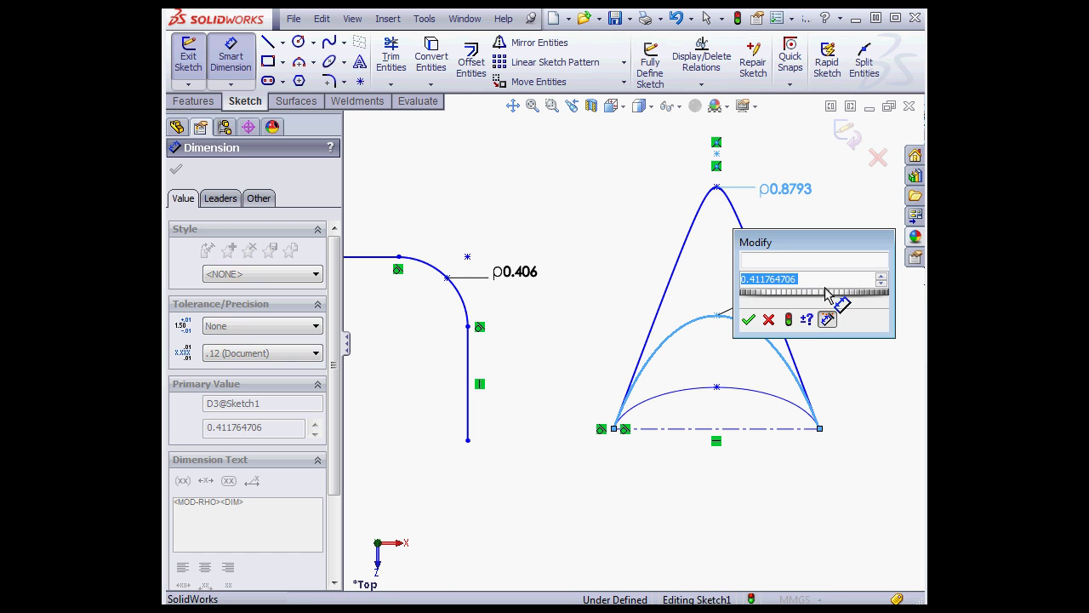
pyautogui.moveTo(795, 279); pyautogui.dragTo(761, 280)
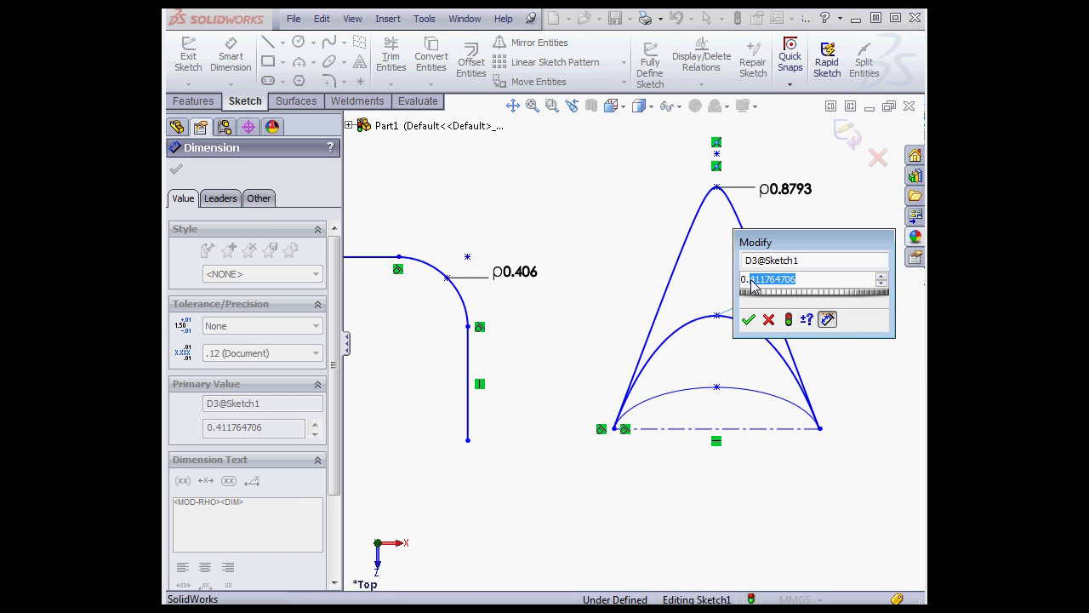
pyautogui.write('5')
pyautogui.click(748, 319)
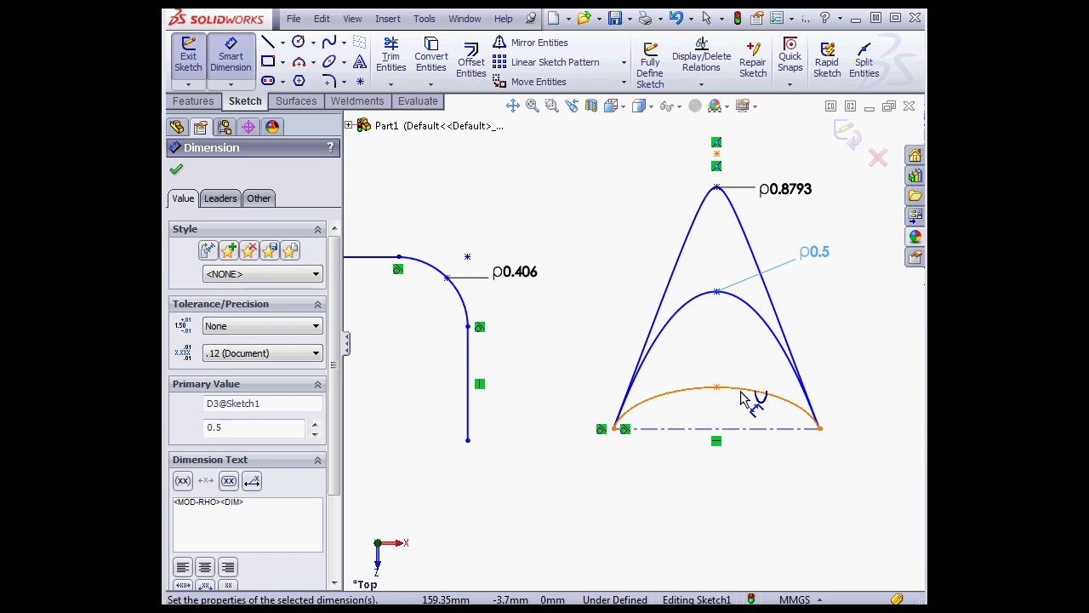
# - Dimension the flat conic's rho, keeping its value of 0.1517
pyautogui.click(743, 400)
pyautogui.click(832, 350)
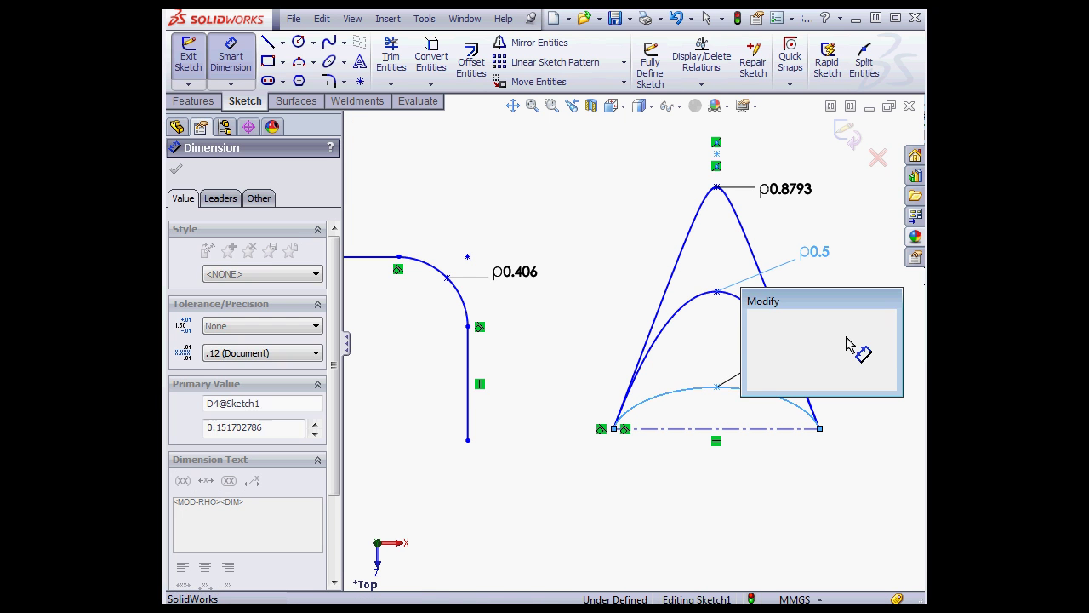
pyautogui.click(754, 379)
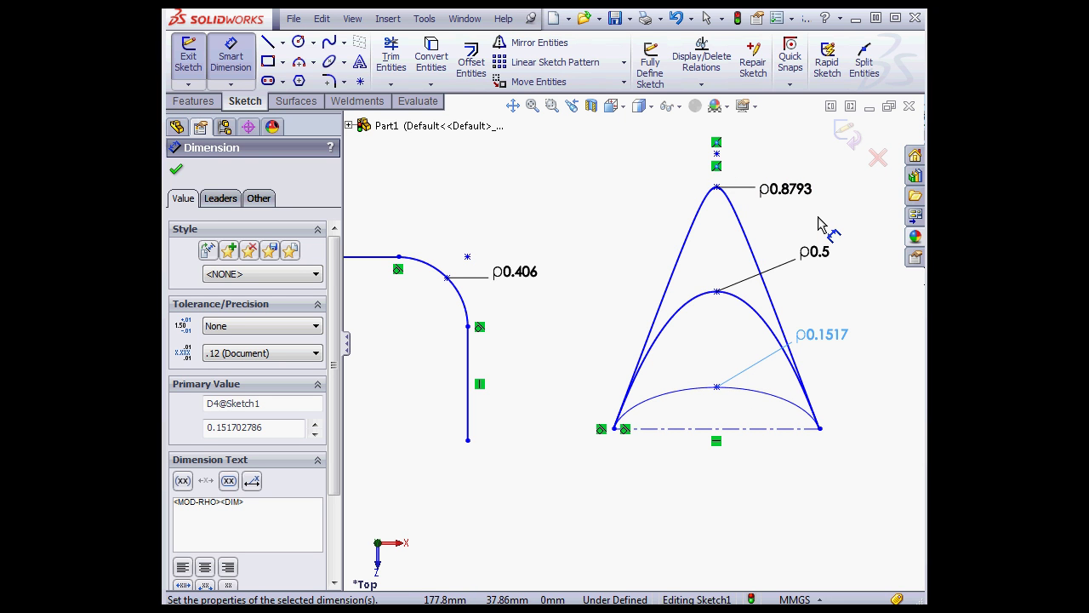
pyautogui.press('Escape')
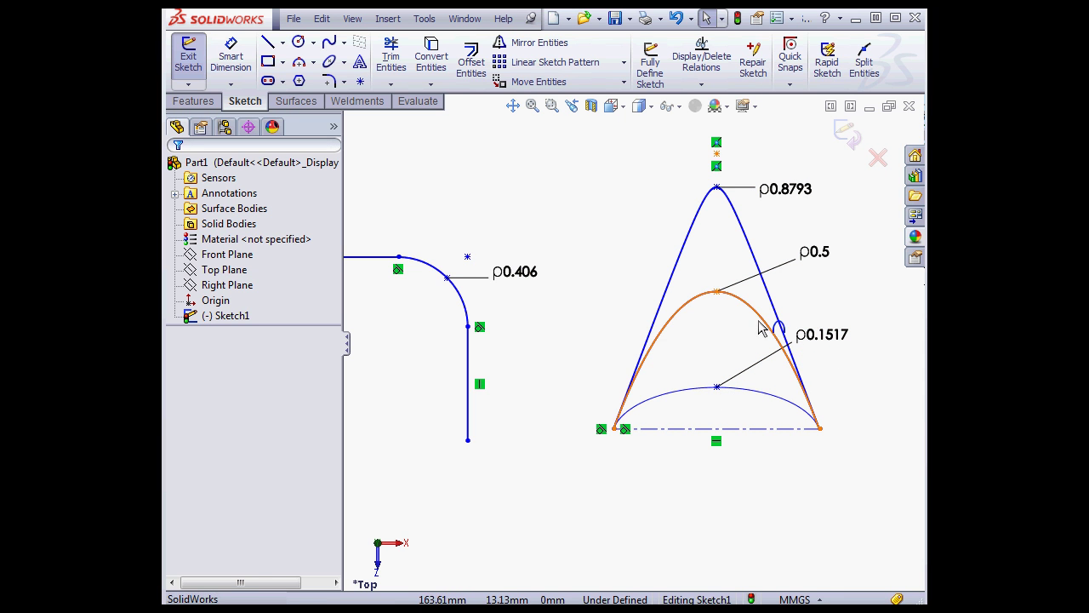
# - Switch to the open _01.SLDPRT part via the Window menu
pyautogui.click(465, 18)
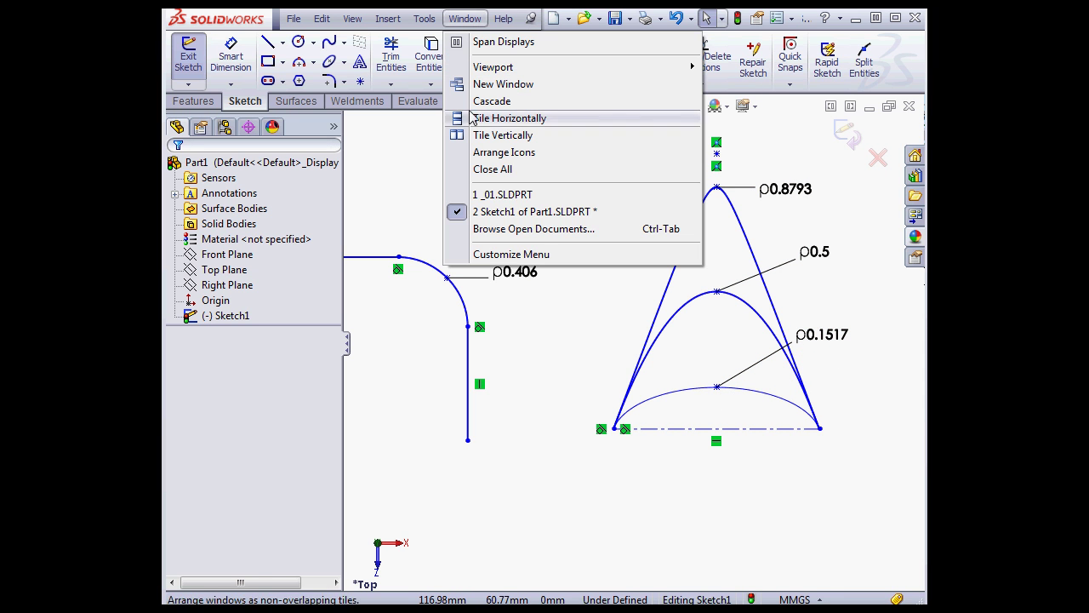
pyautogui.click(502, 195)
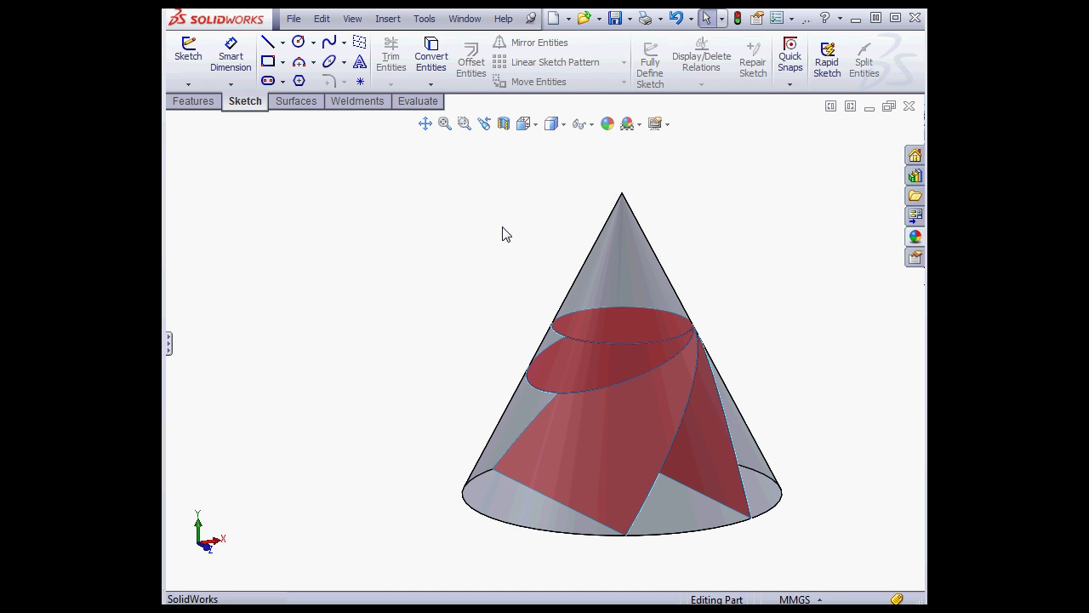